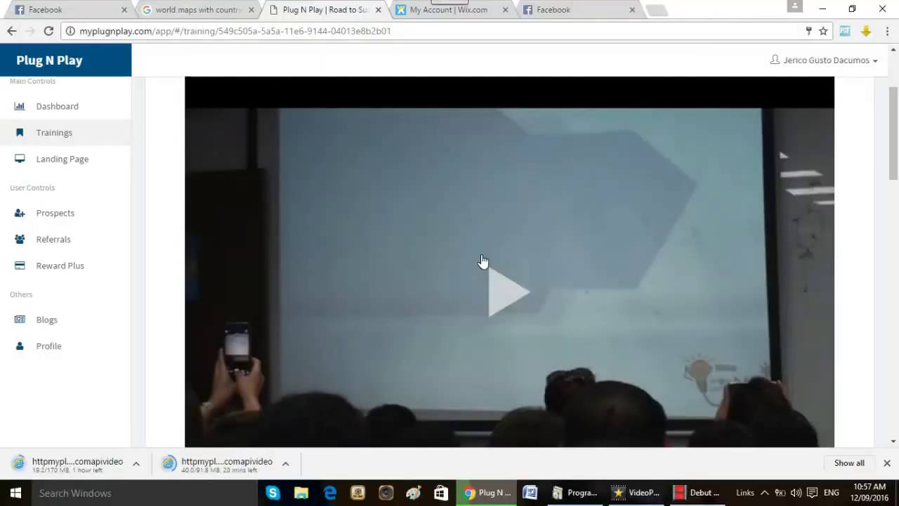
Step: Scroll through the Plug N Play training page to the video
{"action": "left_click", "coordinate": [482, 261]}
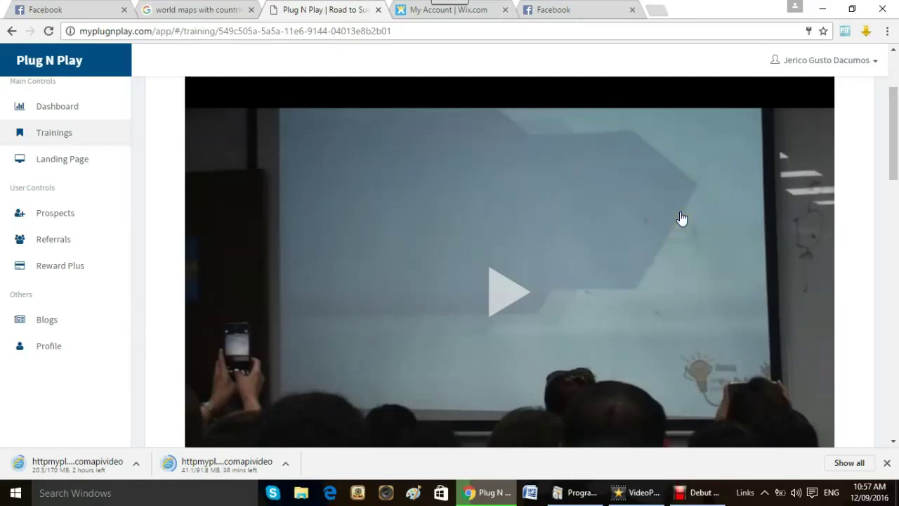
{"action": "scroll", "coordinate": [681, 219], "scroll_direction": "down", "scroll_amount": 1}
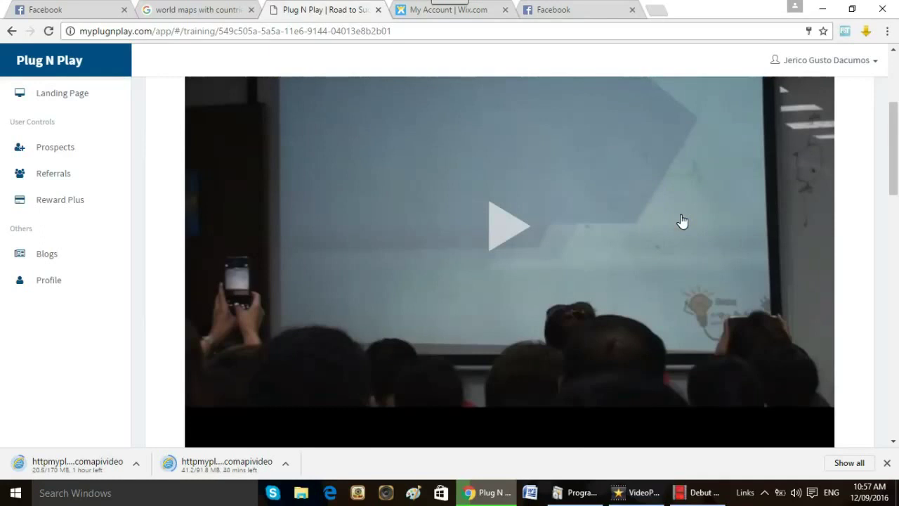
{"action": "scroll", "coordinate": [694, 218], "scroll_direction": "up", "scroll_amount": 1}
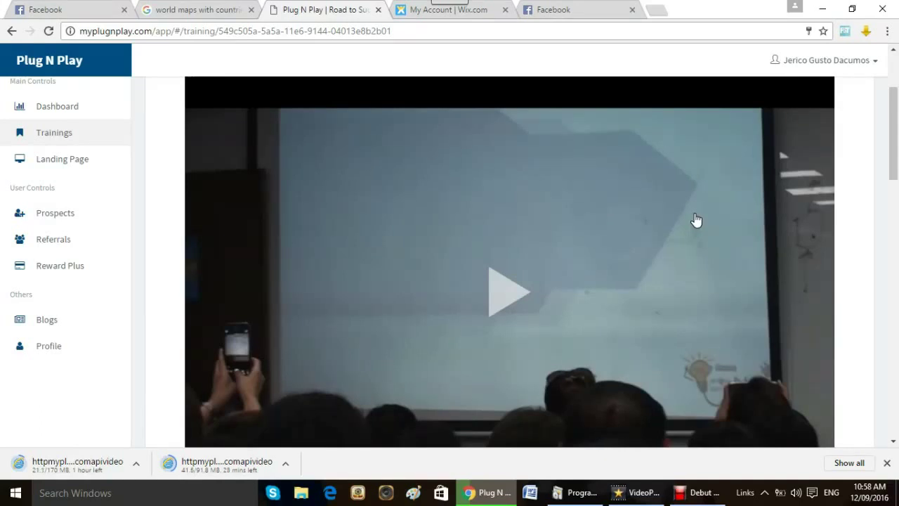
{"action": "left_click", "coordinate": [696, 219]}
{"action": "scroll", "coordinate": [636, 174], "scroll_direction": "down", "scroll_amount": 3}
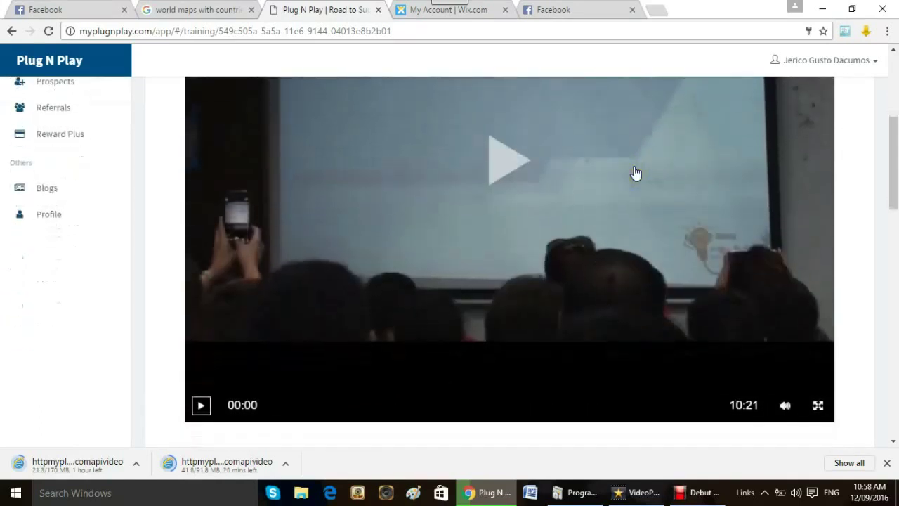
{"action": "scroll", "coordinate": [654, 208], "scroll_direction": "up", "scroll_amount": 2}
{"action": "scroll", "coordinate": [656, 211], "scroll_direction": "down", "scroll_amount": 1}
Step: Play the training video and pause it at 00:03
{"action": "left_click", "coordinate": [511, 168]}
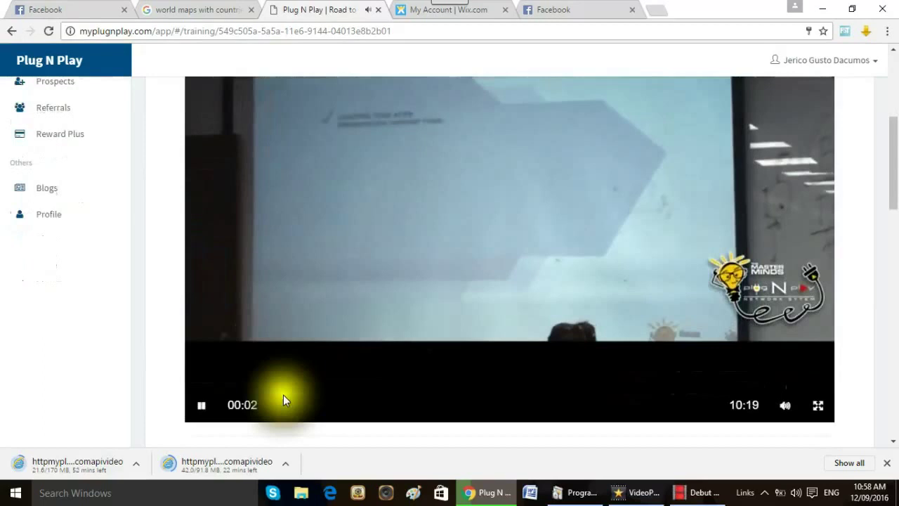
{"action": "left_click", "coordinate": [202, 406]}
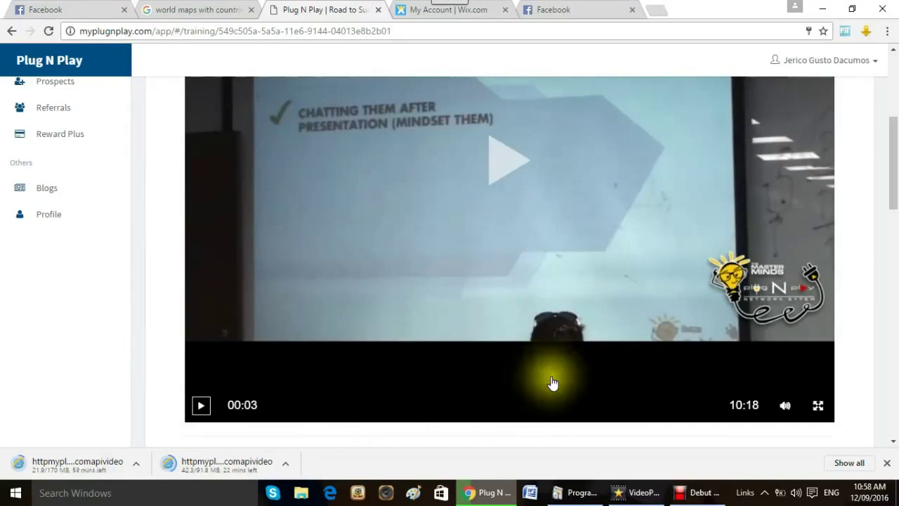
{"action": "left_click", "coordinate": [616, 383]}
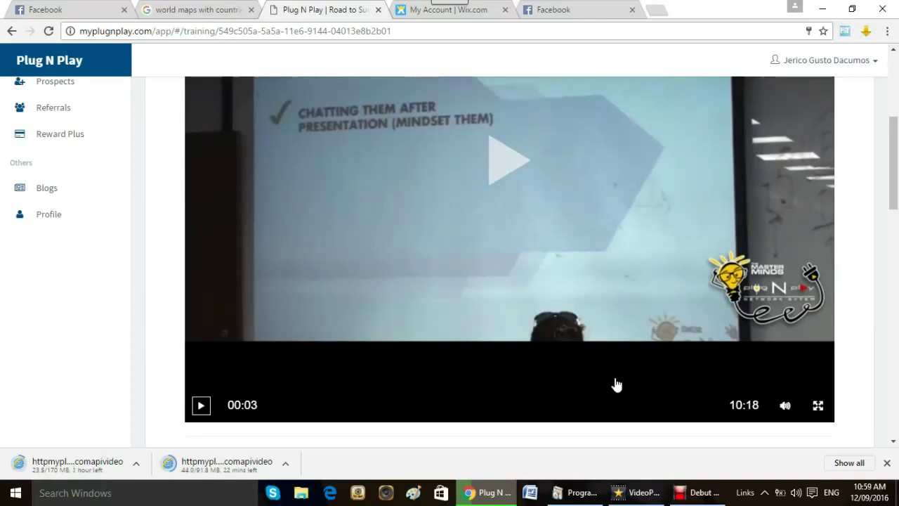
{"action": "left_click", "coordinate": [865, 32]}
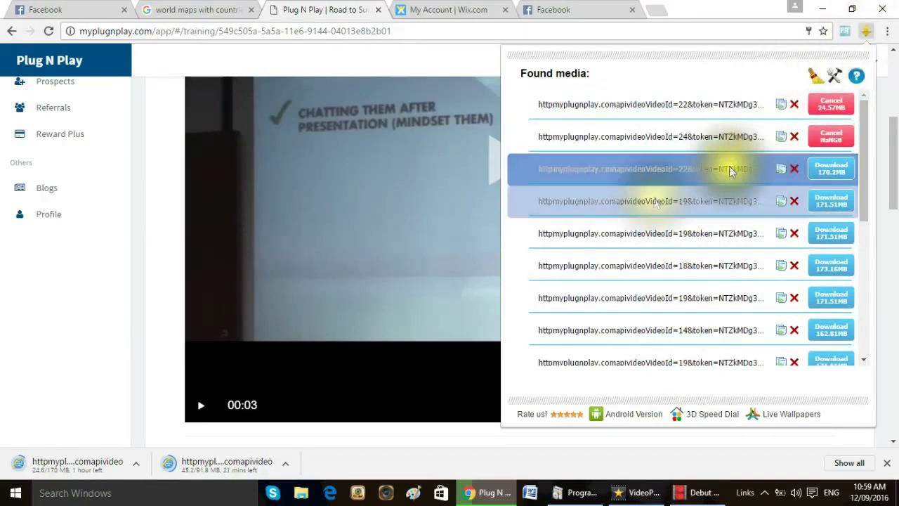
{"action": "left_click", "coordinate": [152, 240]}
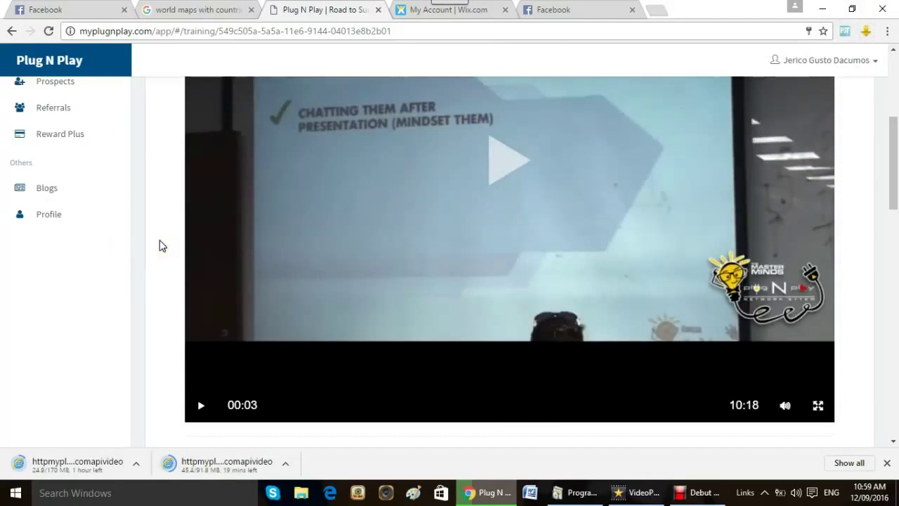
Step: Search Google for 'flash video downloader' in a new tab
{"action": "left_click", "coordinate": [649, 13]}
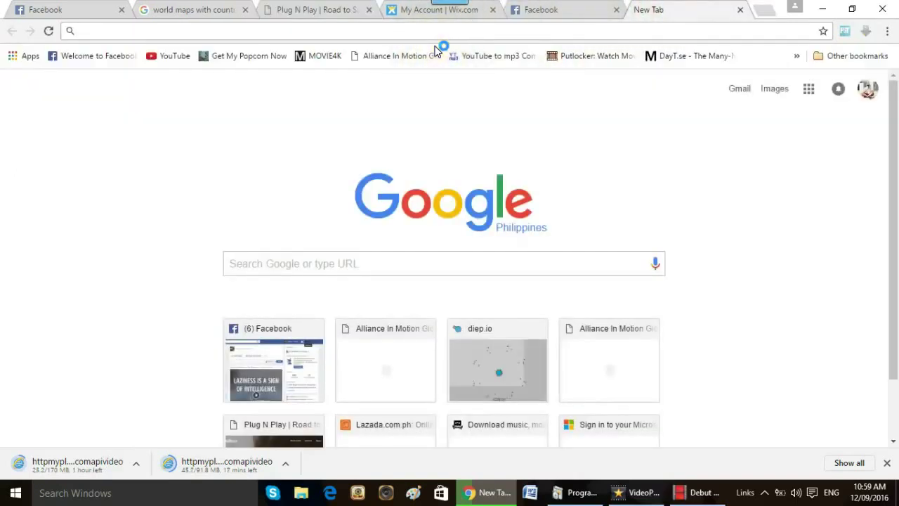
{"action": "type", "text": "fl"}
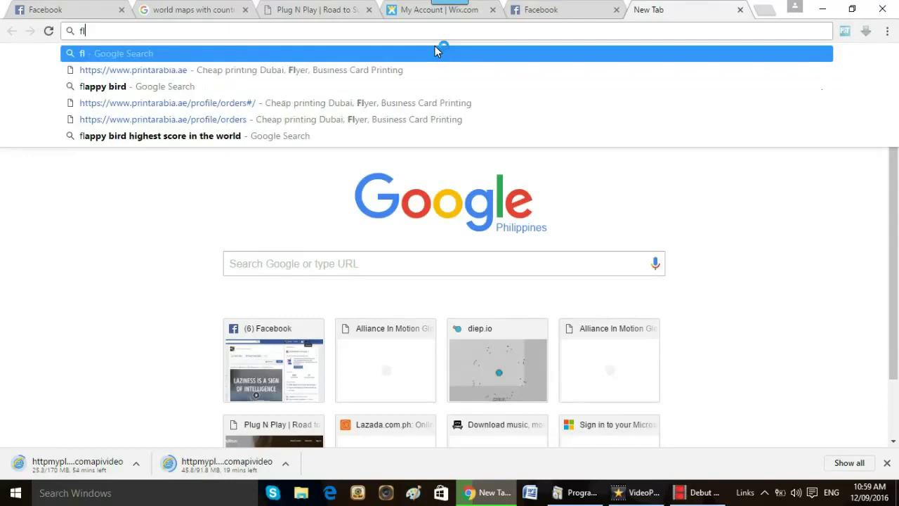
{"action": "type", "text": "ash"}
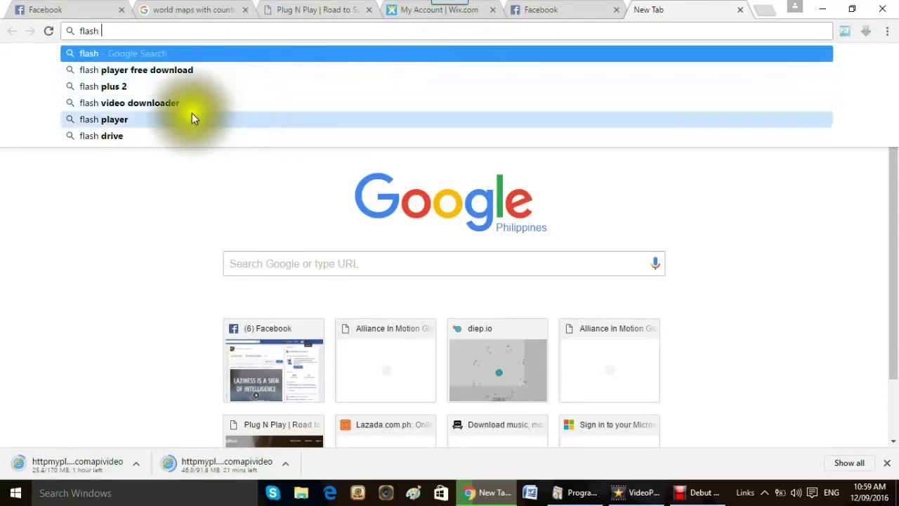
{"action": "left_click", "coordinate": [170, 105]}
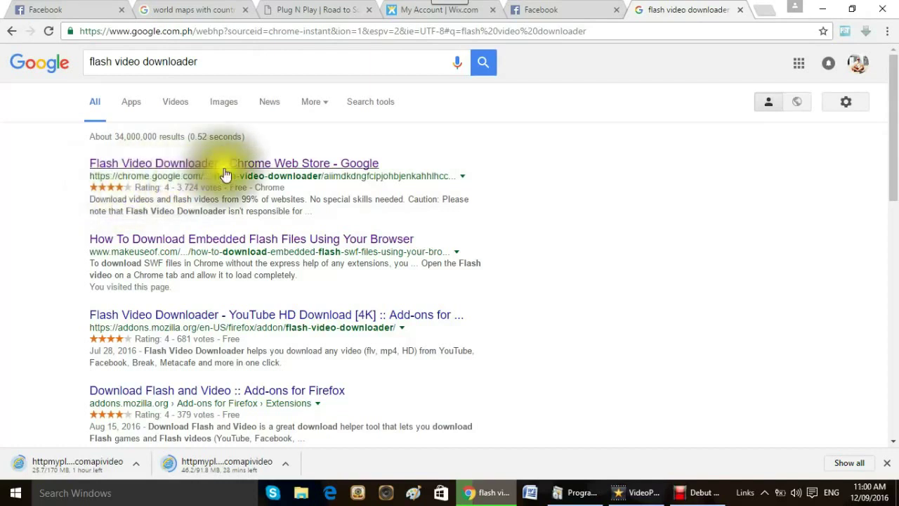
Step: Open the Flash Video Downloader Chrome Web Store page, minimizing the Debut recorder
{"action": "left_click", "coordinate": [295, 164]}
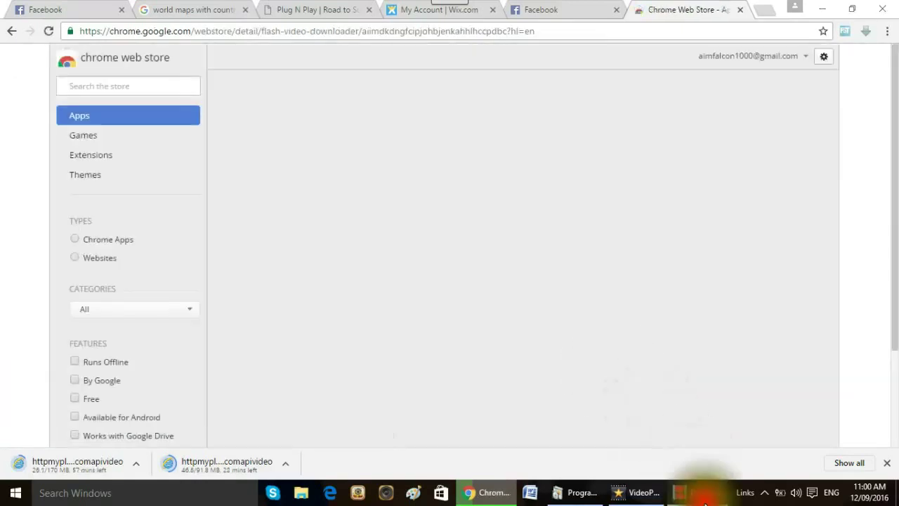
{"action": "left_click", "coordinate": [701, 492]}
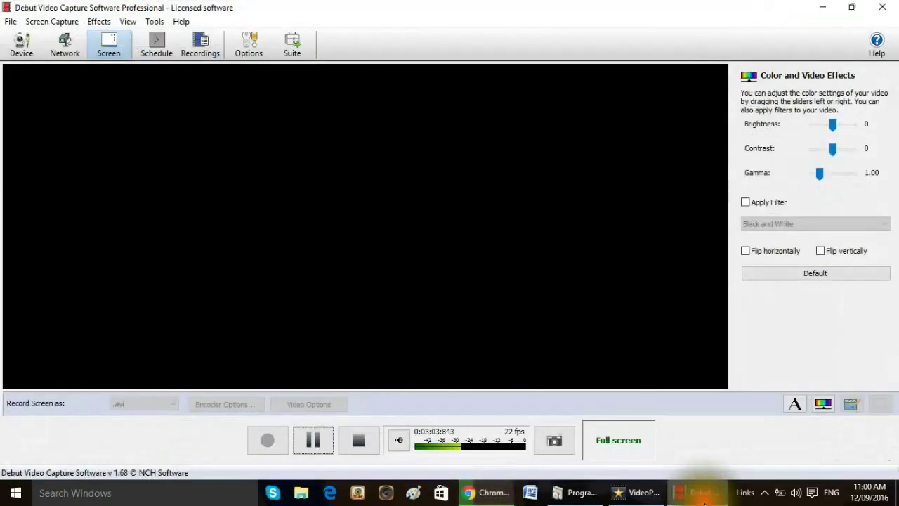
{"action": "left_click", "coordinate": [705, 500]}
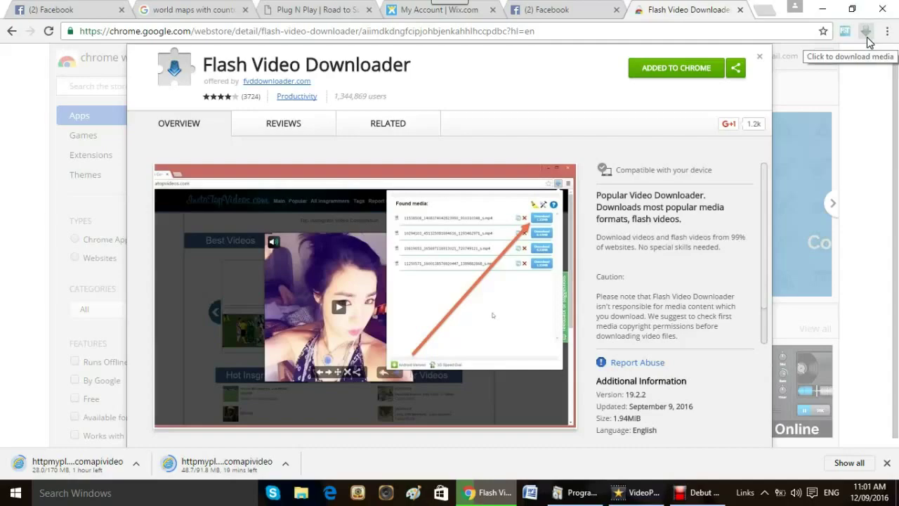
Step: Return to the Plug N Play training page and scroll through it
{"action": "left_click", "coordinate": [316, 9]}
{"action": "scroll", "coordinate": [559, 250], "scroll_direction": "down", "scroll_amount": 5}
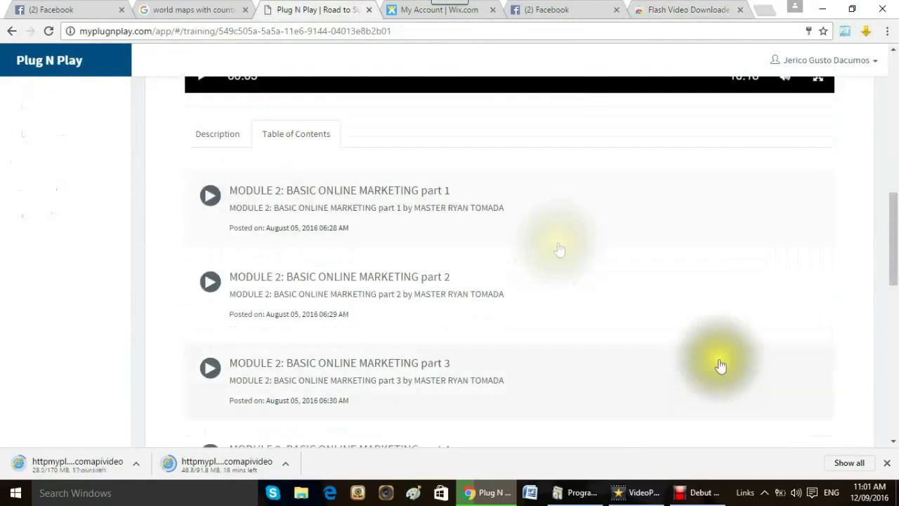
{"action": "scroll", "coordinate": [539, 363], "scroll_direction": "up", "scroll_amount": 3}
{"action": "scroll", "coordinate": [556, 325], "scroll_direction": "up", "scroll_amount": 1}
{"action": "scroll", "coordinate": [560, 317], "scroll_direction": "up", "scroll_amount": 2}
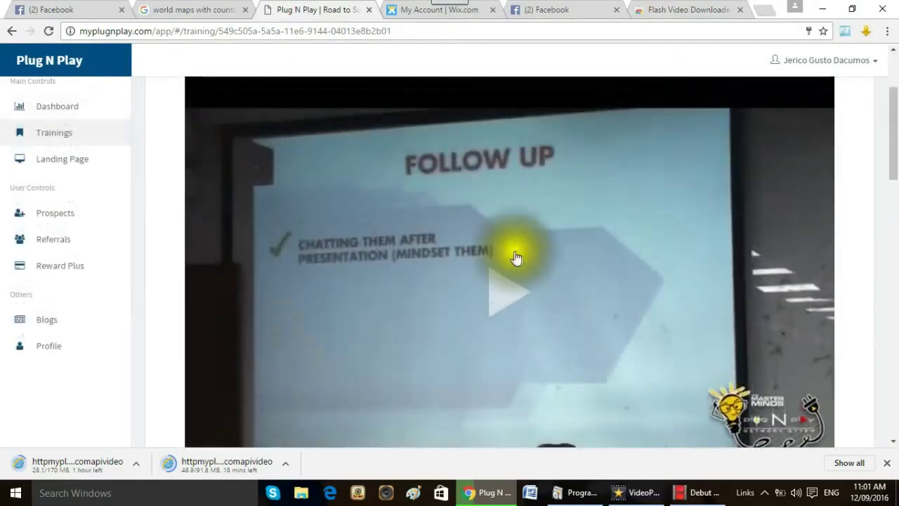
{"action": "scroll", "coordinate": [516, 257], "scroll_direction": "down", "scroll_amount": 3}
{"action": "scroll", "coordinate": [568, 287], "scroll_direction": "down", "scroll_amount": 5}
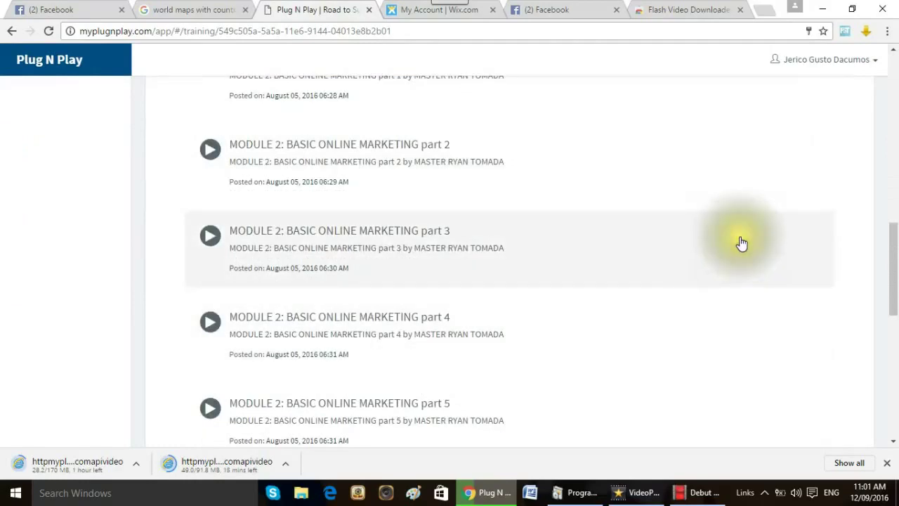
{"action": "scroll", "coordinate": [650, 219], "scroll_direction": "up", "scroll_amount": 5}
{"action": "scroll", "coordinate": [522, 204], "scroll_direction": "up", "scroll_amount": 3}
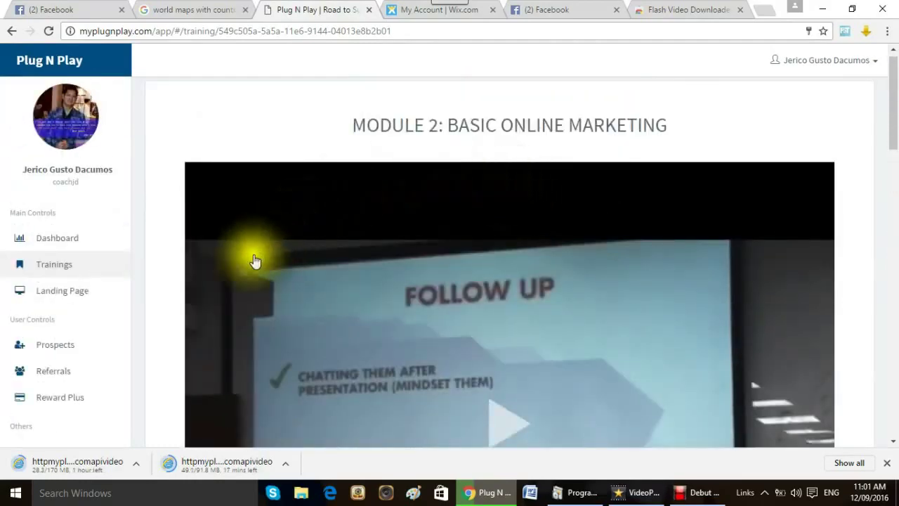
Step: Go to Available Trainings and scroll down to the Module 2 and Module 3 cards
{"action": "left_click", "coordinate": [65, 266]}
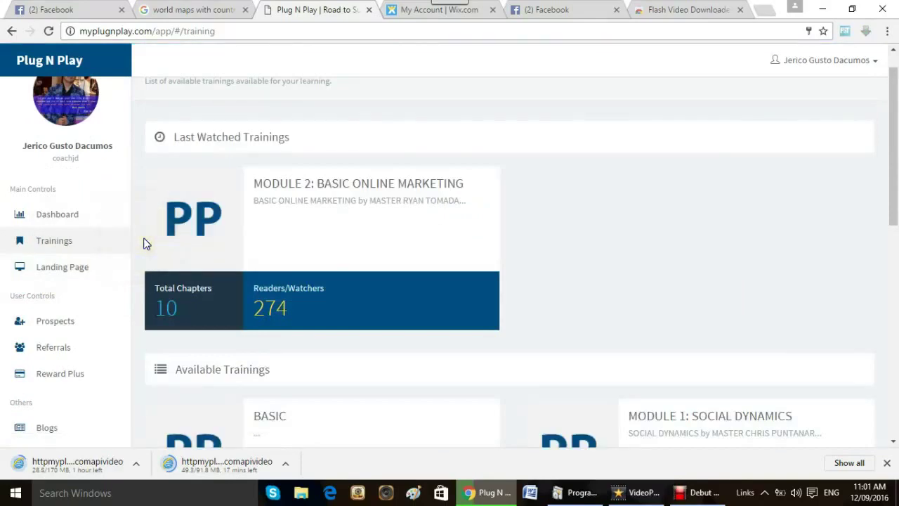
{"action": "scroll", "coordinate": [552, 244], "scroll_direction": "down", "scroll_amount": 1}
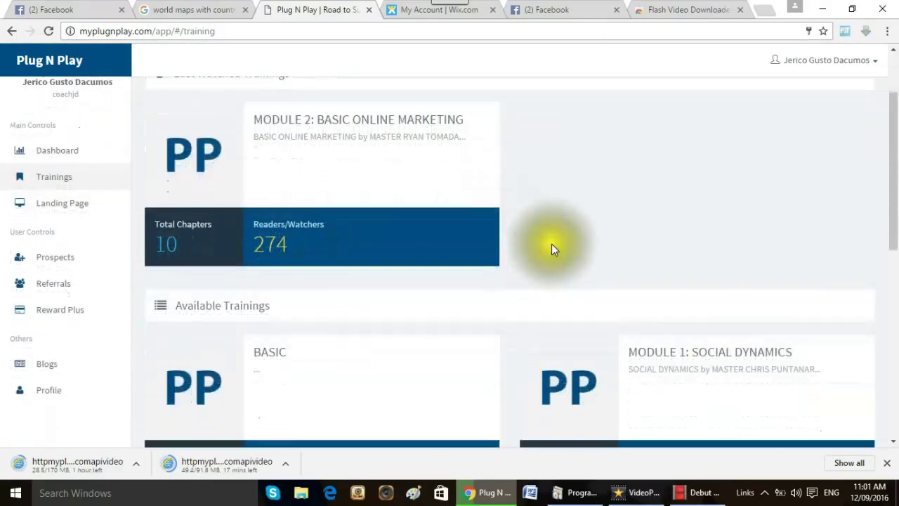
{"action": "scroll", "coordinate": [588, 295], "scroll_direction": "down", "scroll_amount": 1}
{"action": "scroll", "coordinate": [615, 326], "scroll_direction": "down", "scroll_amount": 2}
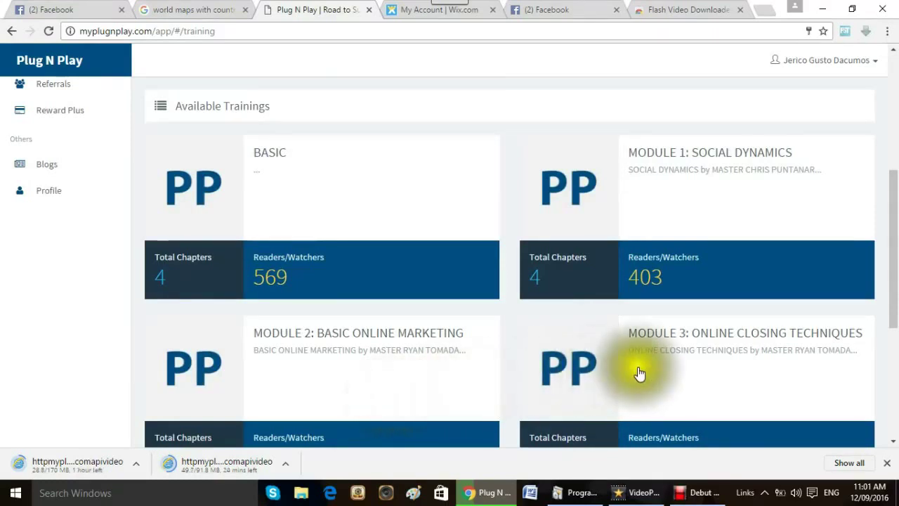
{"action": "scroll", "coordinate": [638, 373], "scroll_direction": "down", "scroll_amount": 1}
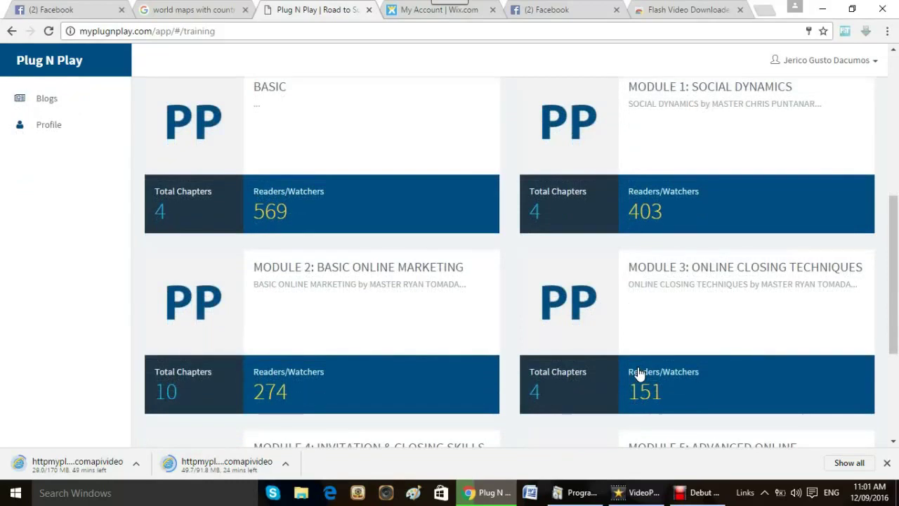
Step: Open the Module 2: Basic Online Marketing training's Table of Contents
{"action": "left_click", "coordinate": [317, 365]}
{"action": "scroll", "coordinate": [500, 307], "scroll_direction": "down", "scroll_amount": 3}
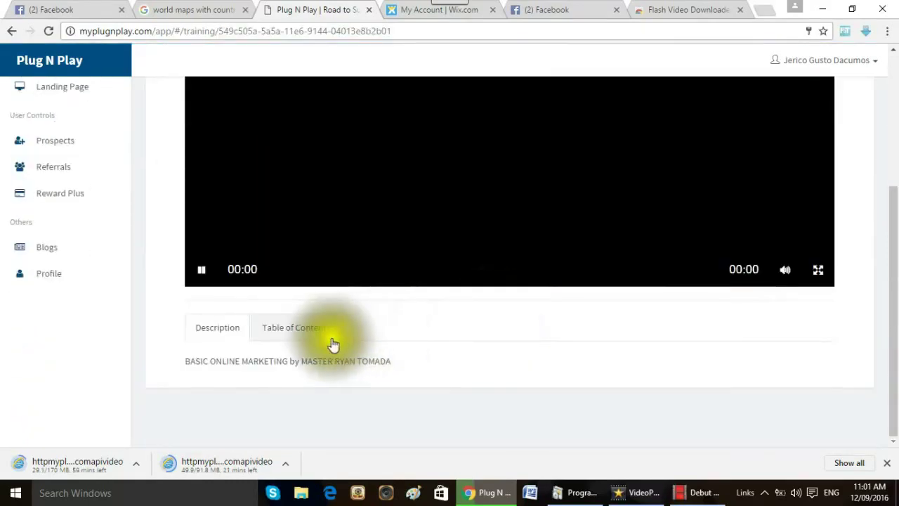
{"action": "left_click", "coordinate": [311, 332]}
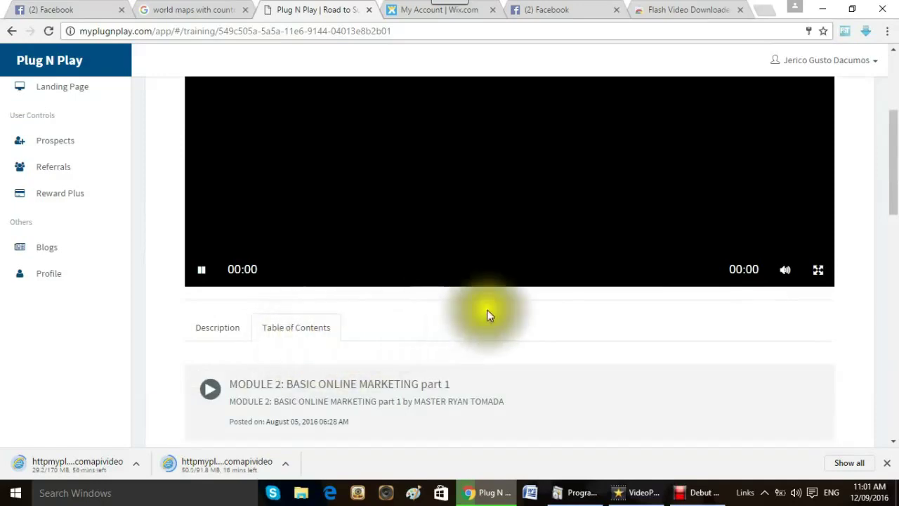
Step: Scroll the Module 2 contents list through parts 1 to 10
{"action": "scroll", "coordinate": [488, 310], "scroll_direction": "down", "scroll_amount": 3}
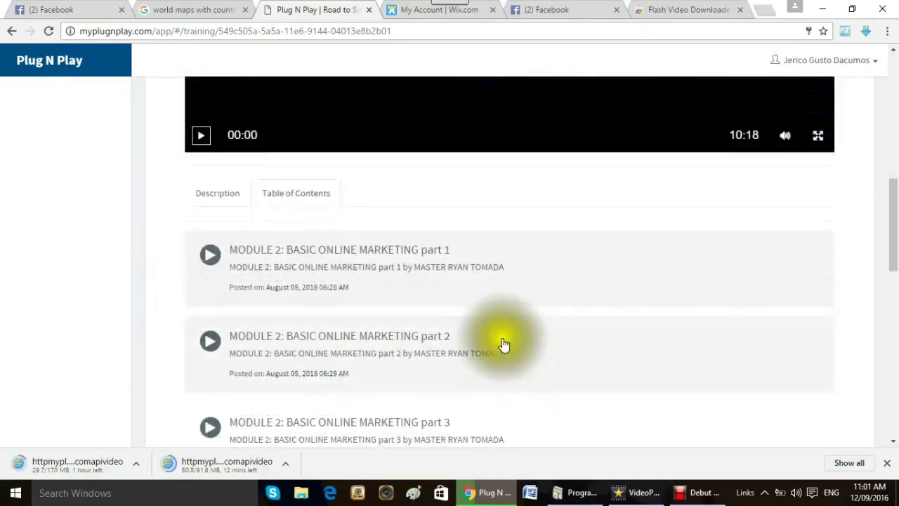
{"action": "scroll", "coordinate": [461, 320], "scroll_direction": "down", "scroll_amount": 4}
{"action": "scroll", "coordinate": [522, 296], "scroll_direction": "up", "scroll_amount": 2}
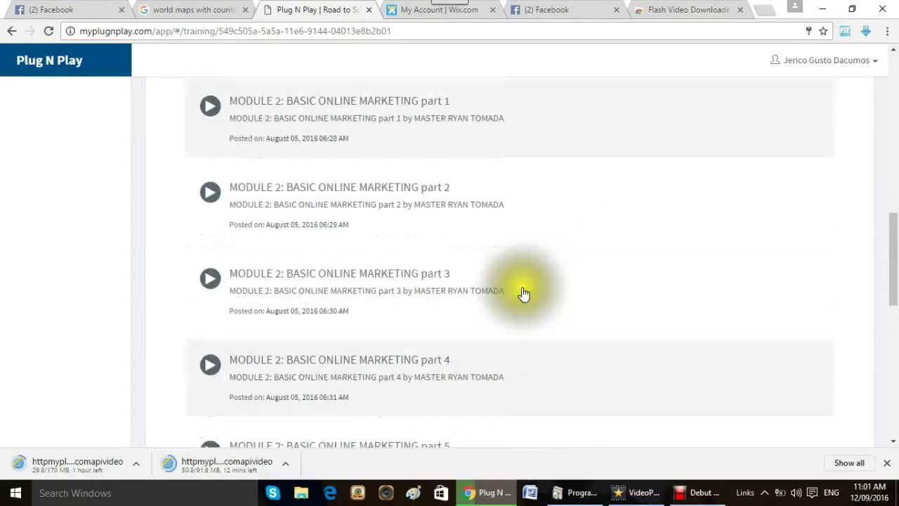
{"action": "scroll", "coordinate": [523, 295], "scroll_direction": "up", "scroll_amount": 2}
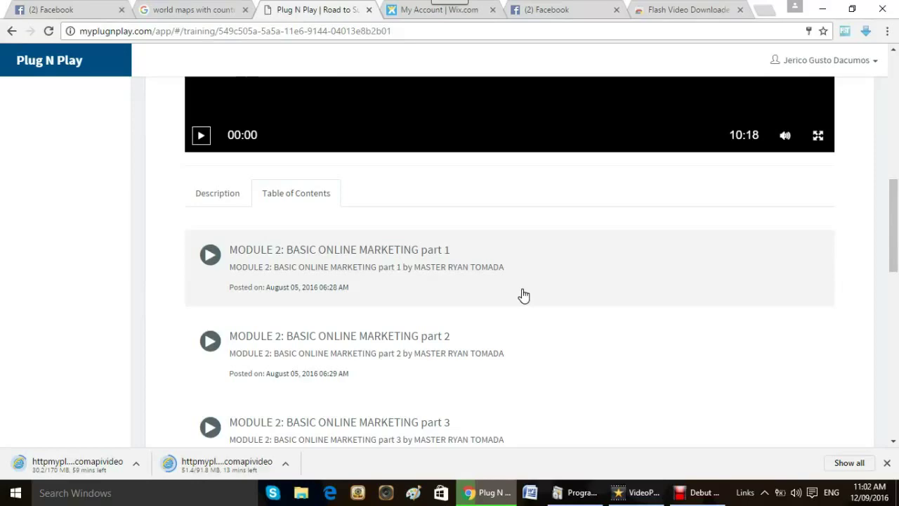
{"action": "scroll", "coordinate": [523, 295], "scroll_direction": "down", "scroll_amount": 2}
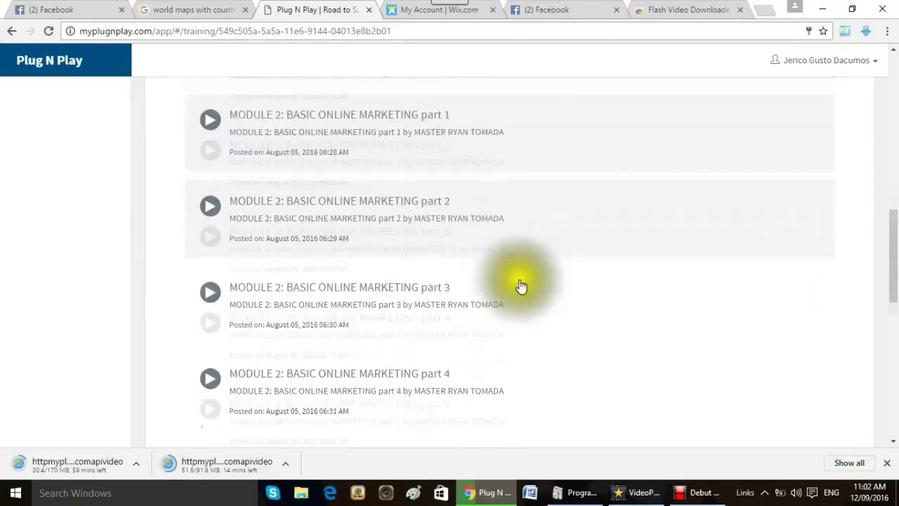
{"action": "scroll", "coordinate": [548, 329], "scroll_direction": "down", "scroll_amount": 3}
{"action": "scroll", "coordinate": [573, 361], "scroll_direction": "down", "scroll_amount": 3}
{"action": "scroll", "coordinate": [573, 361], "scroll_direction": "down", "scroll_amount": 1}
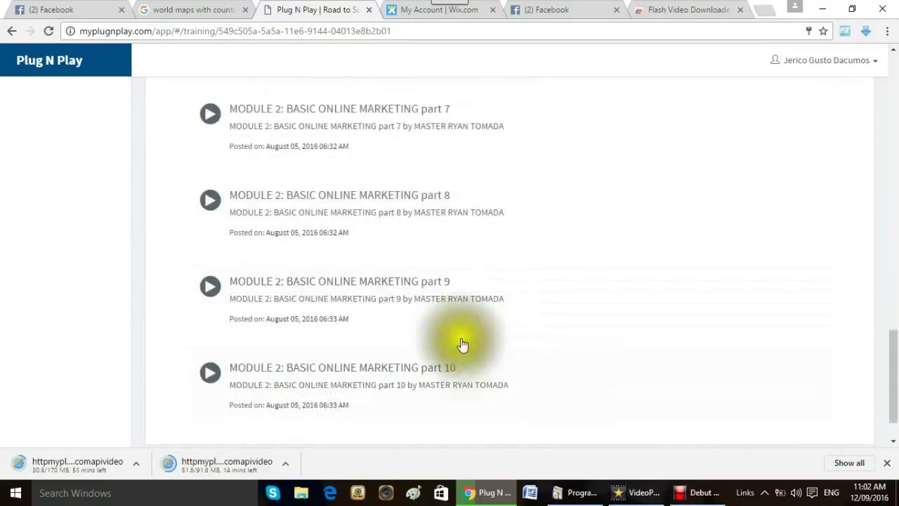
{"action": "scroll", "coordinate": [476, 257], "scroll_direction": "up", "scroll_amount": 1}
{"action": "scroll", "coordinate": [471, 261], "scroll_direction": "up", "scroll_amount": 5}
{"action": "scroll", "coordinate": [472, 261], "scroll_direction": "up", "scroll_amount": 2}
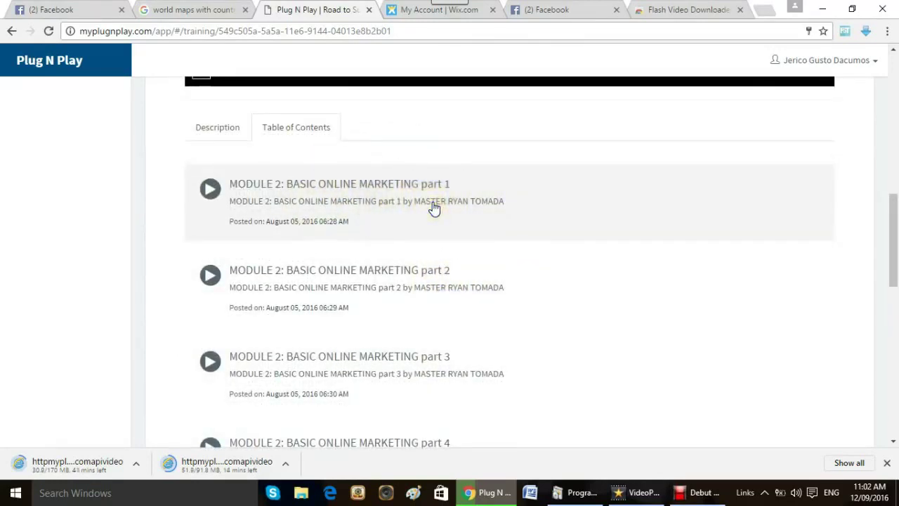
{"action": "left_click", "coordinate": [868, 30]}
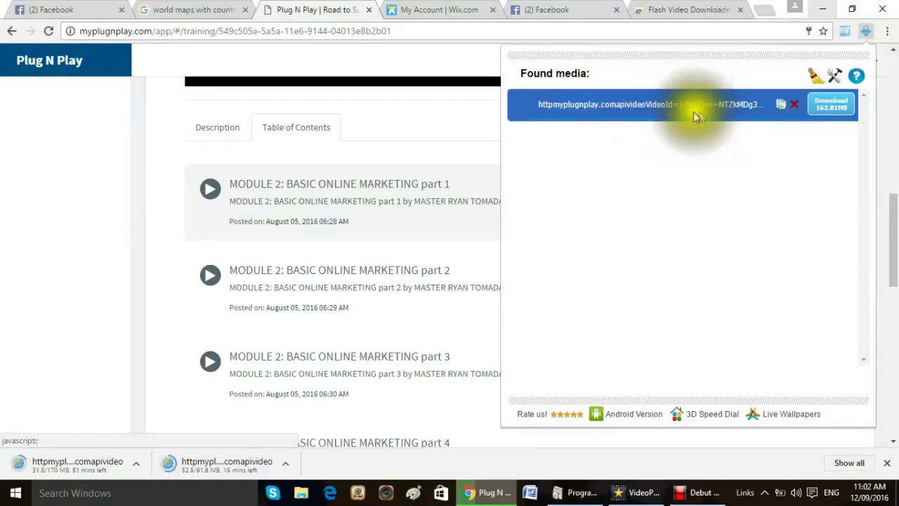
{"action": "left_click", "coordinate": [167, 197]}
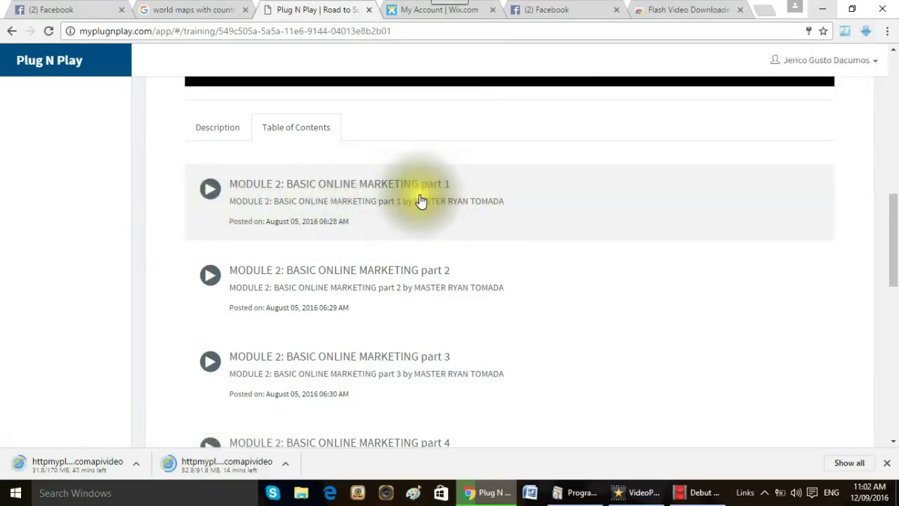
Step: Show Flash Video Downloader's found-media list for Module 2, with its 162.81 MB video
{"action": "scroll", "coordinate": [411, 357], "scroll_direction": "down", "scroll_amount": 3}
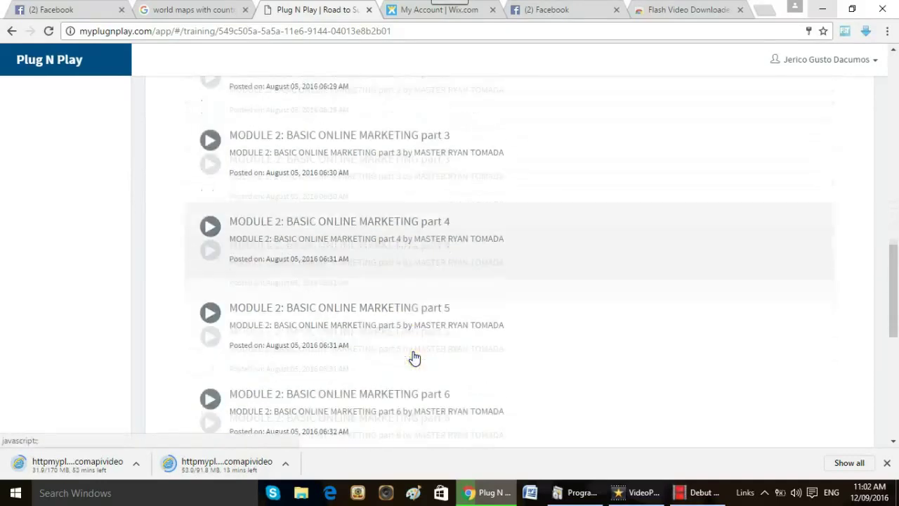
{"action": "scroll", "coordinate": [414, 356], "scroll_direction": "down", "scroll_amount": 5}
{"action": "scroll", "coordinate": [434, 393], "scroll_direction": "down", "scroll_amount": 2}
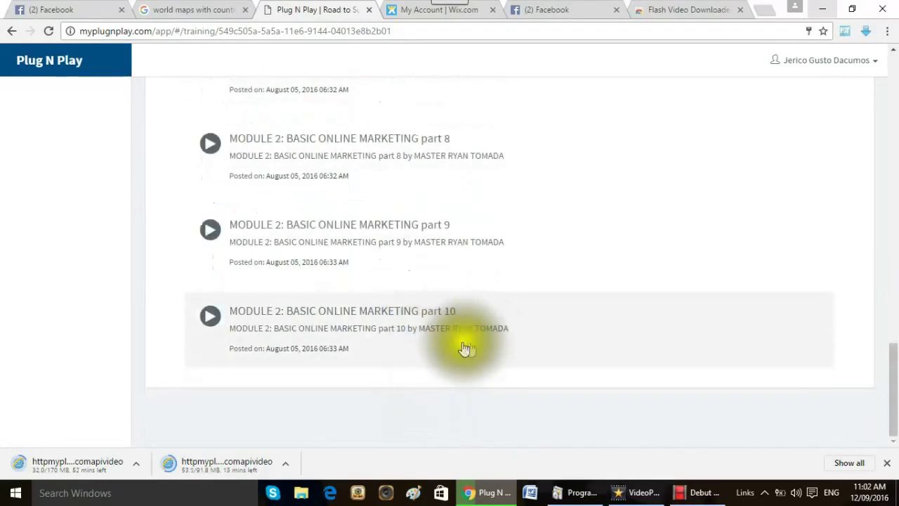
{"action": "scroll", "coordinate": [588, 260], "scroll_direction": "up", "scroll_amount": 2}
{"action": "scroll", "coordinate": [588, 261], "scroll_direction": "up", "scroll_amount": 3}
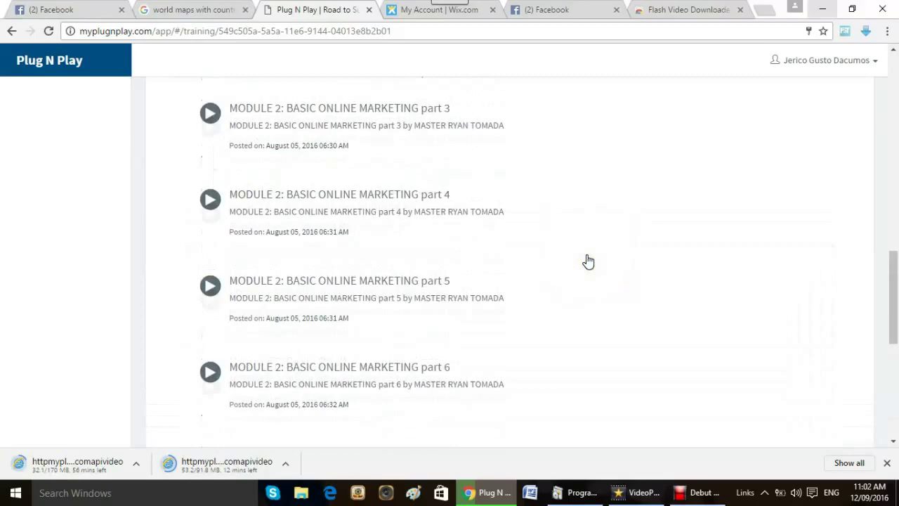
{"action": "scroll", "coordinate": [589, 261], "scroll_direction": "up", "scroll_amount": 3}
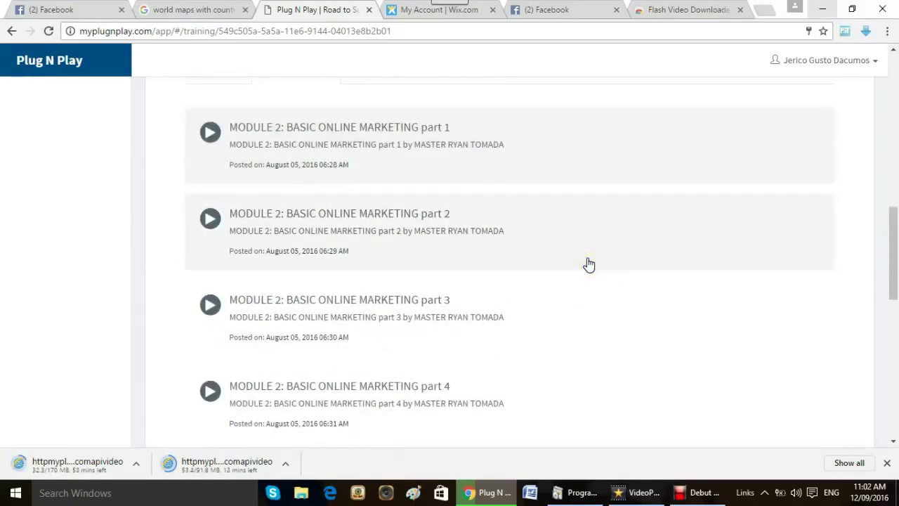
{"action": "left_click", "coordinate": [589, 264]}
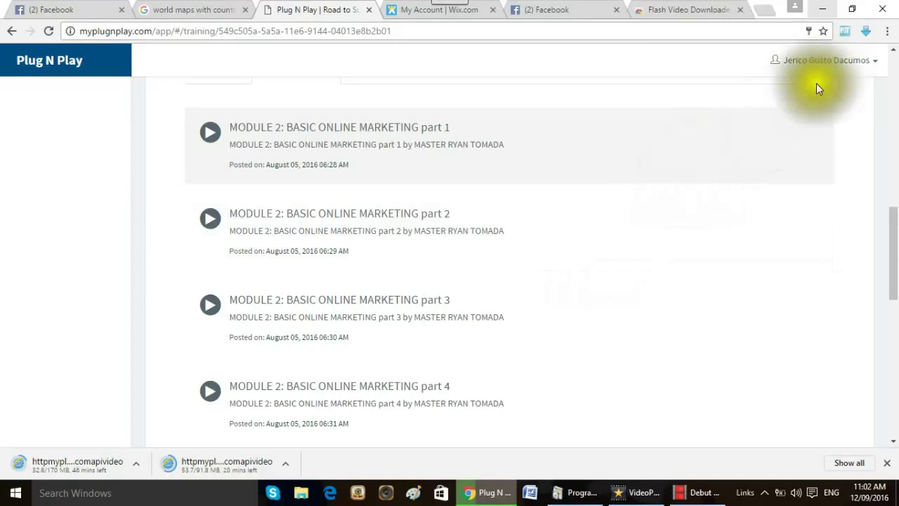
{"action": "left_click", "coordinate": [867, 32]}
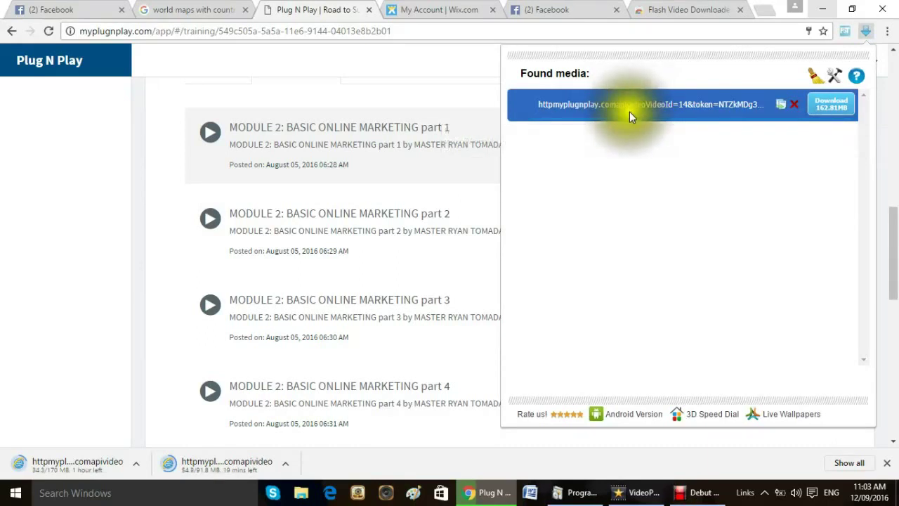
Step: Start the 162.81 MB video download, cancel the save prompt, and scroll to part 10
{"action": "left_click", "coordinate": [832, 105]}
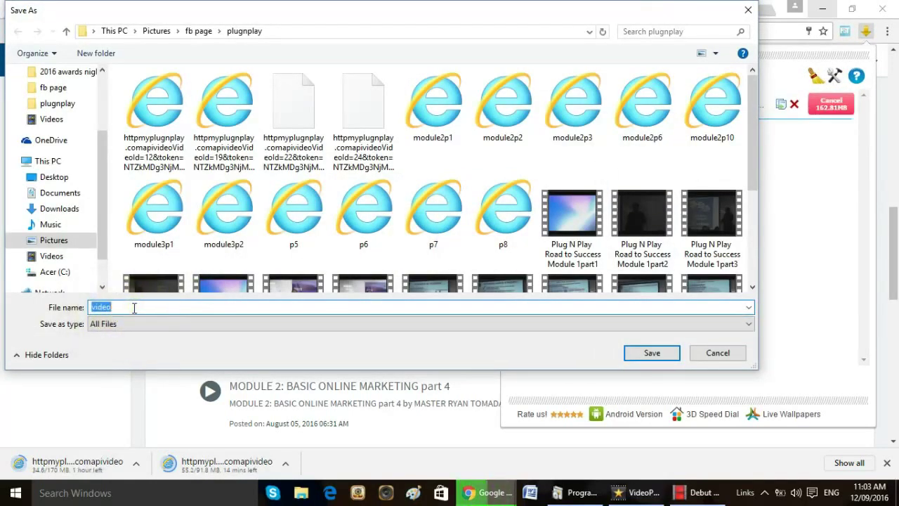
{"action": "left_click", "coordinate": [737, 355]}
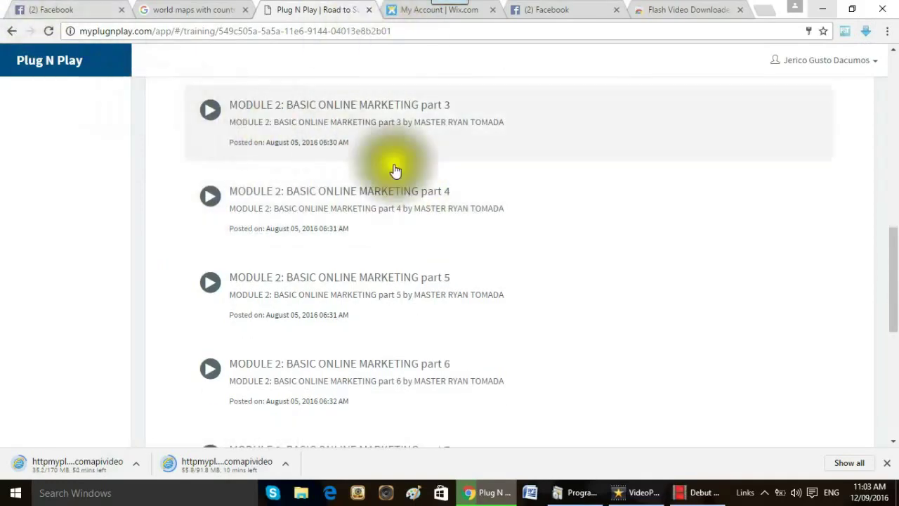
{"action": "scroll", "coordinate": [478, 320], "scroll_direction": "down", "scroll_amount": 5}
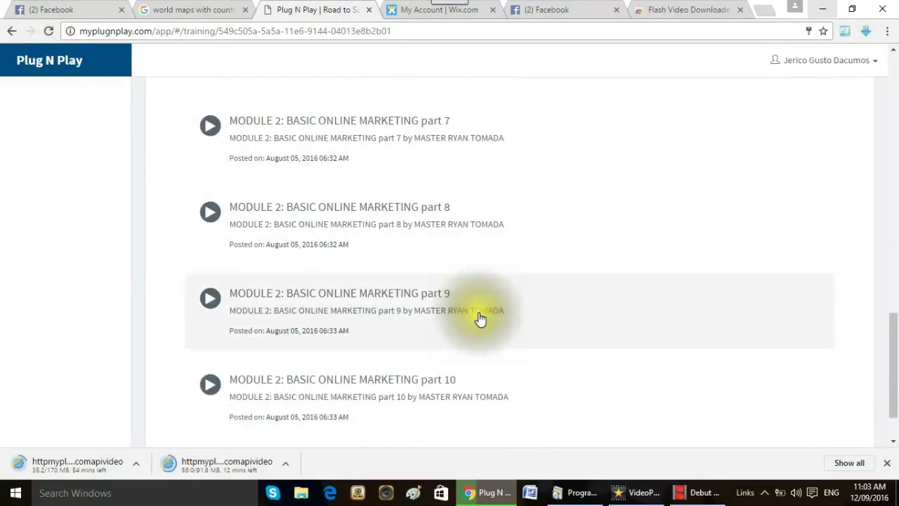
{"action": "scroll", "coordinate": [480, 317], "scroll_direction": "down", "scroll_amount": 1}
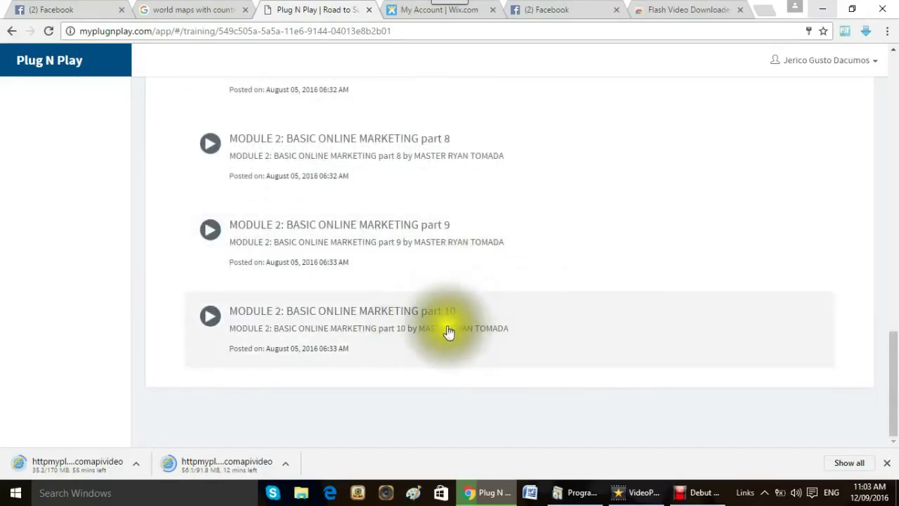
Step: Load the Module 2 part 1 video and list its found media files
{"action": "left_click", "coordinate": [449, 332]}
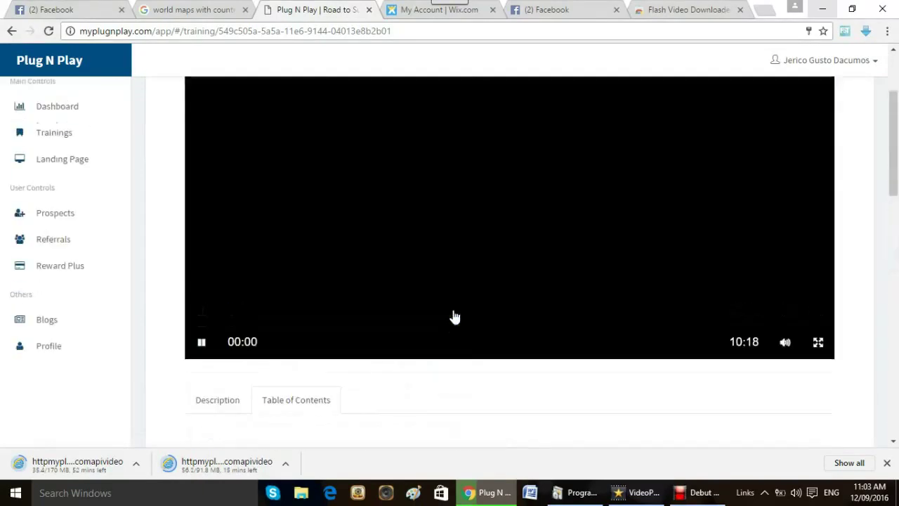
{"action": "scroll", "coordinate": [451, 326], "scroll_direction": "down", "scroll_amount": 4}
{"action": "left_click", "coordinate": [397, 395]}
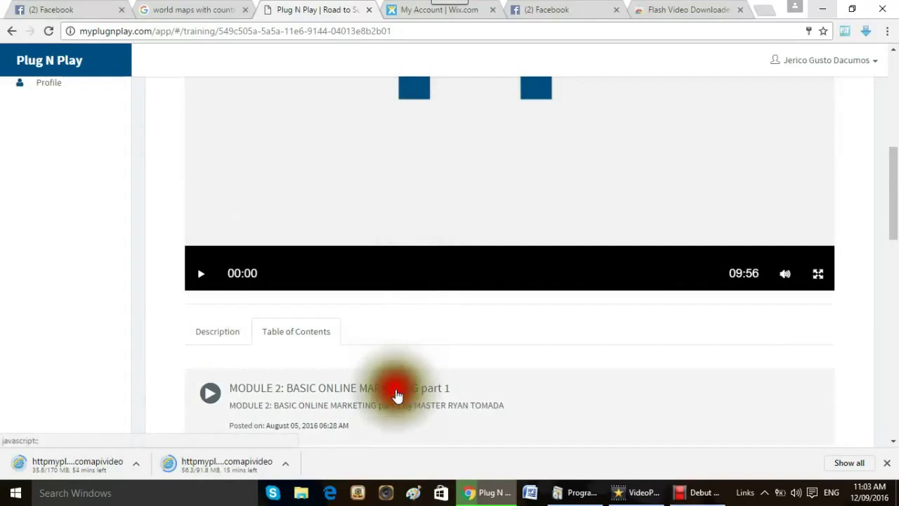
{"action": "scroll", "coordinate": [399, 359], "scroll_direction": "down", "scroll_amount": 3}
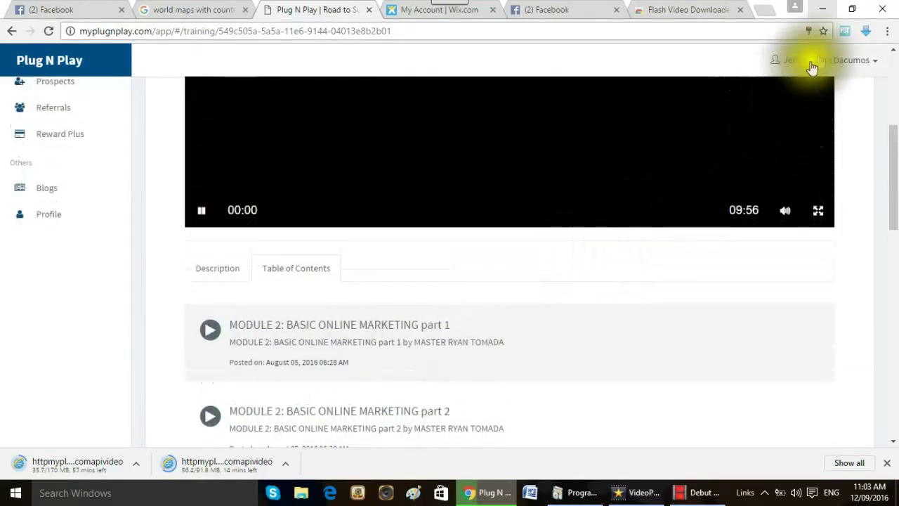
{"action": "left_click", "coordinate": [868, 35]}
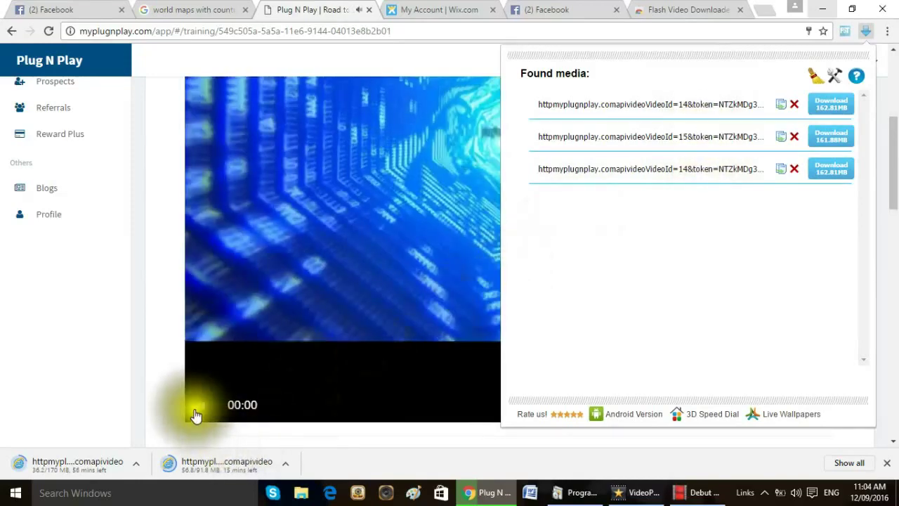
{"action": "left_click", "coordinate": [197, 410]}
{"action": "left_click", "coordinate": [866, 31]}
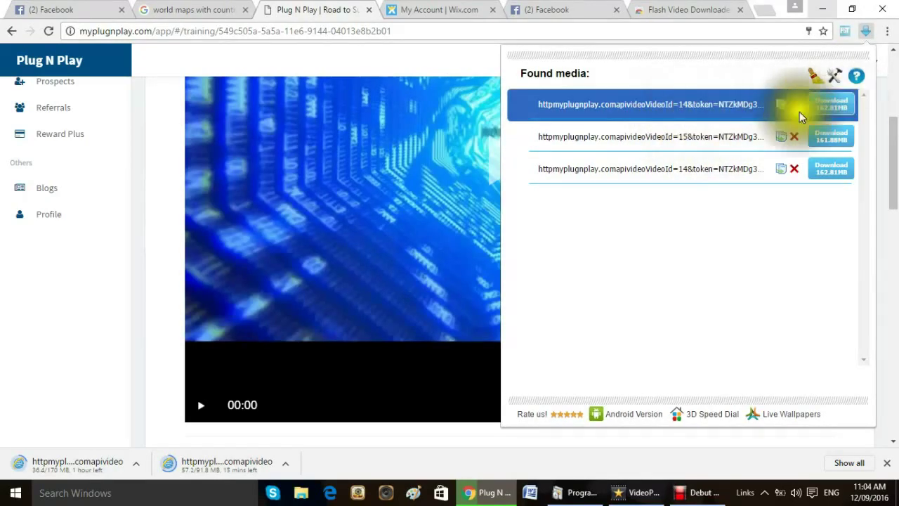
Step: Save the third media file as 'video' into plugnplay, then retry and cancel
{"action": "left_click", "coordinate": [830, 169]}
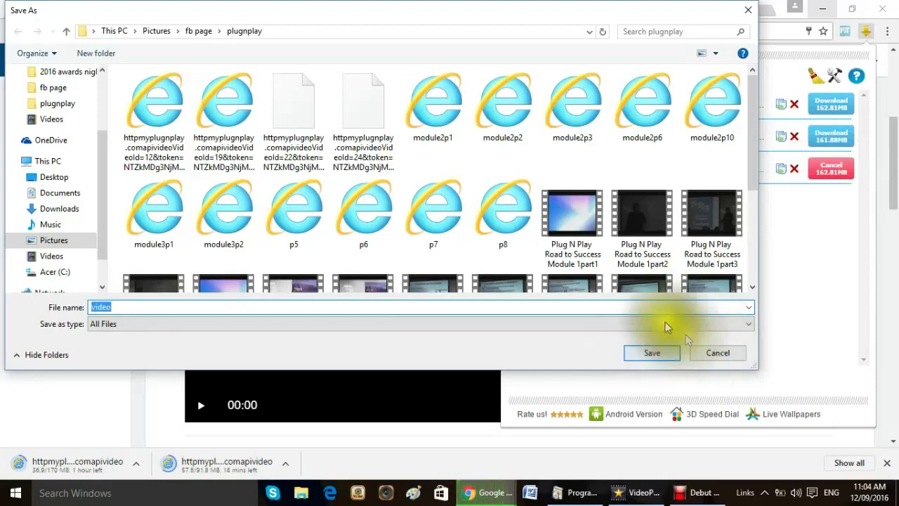
{"action": "left_click", "coordinate": [647, 353]}
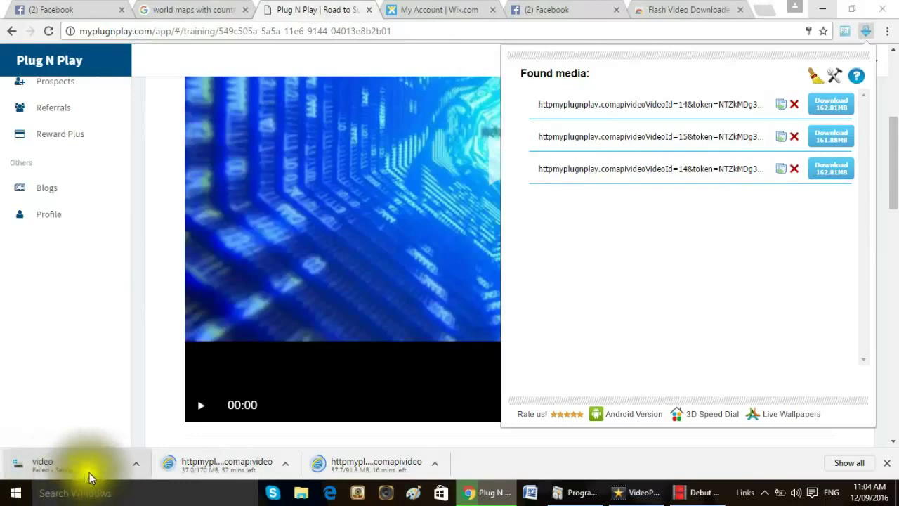
{"action": "left_click", "coordinate": [834, 167]}
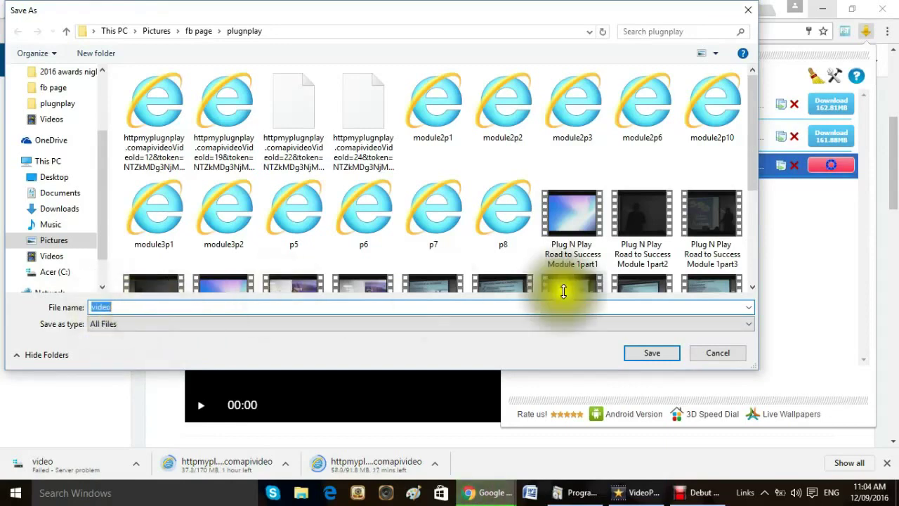
{"action": "left_click", "coordinate": [698, 347]}
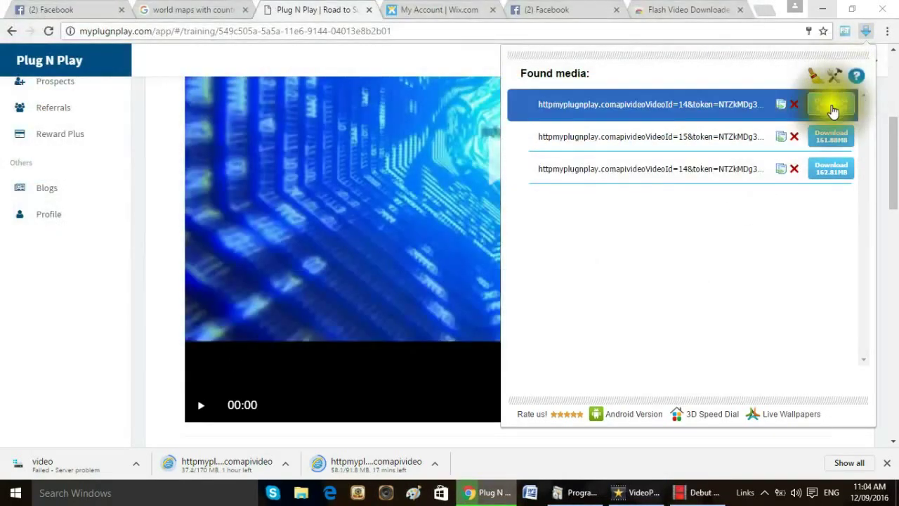
Step: Save the first found media file, with an edited name, as COMAPIVIDEO into Pictures > fb page > plugnplay
{"action": "left_click", "coordinate": [831, 106]}
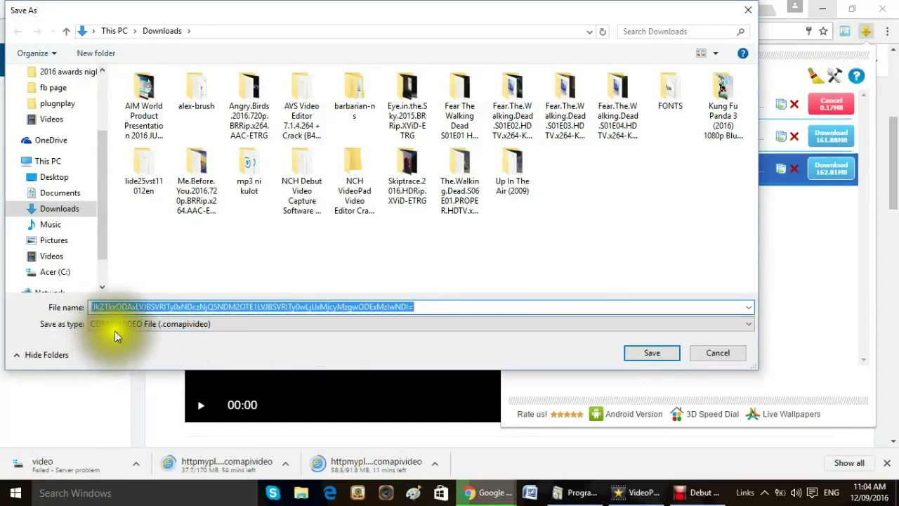
{"action": "left_click", "coordinate": [268, 307]}
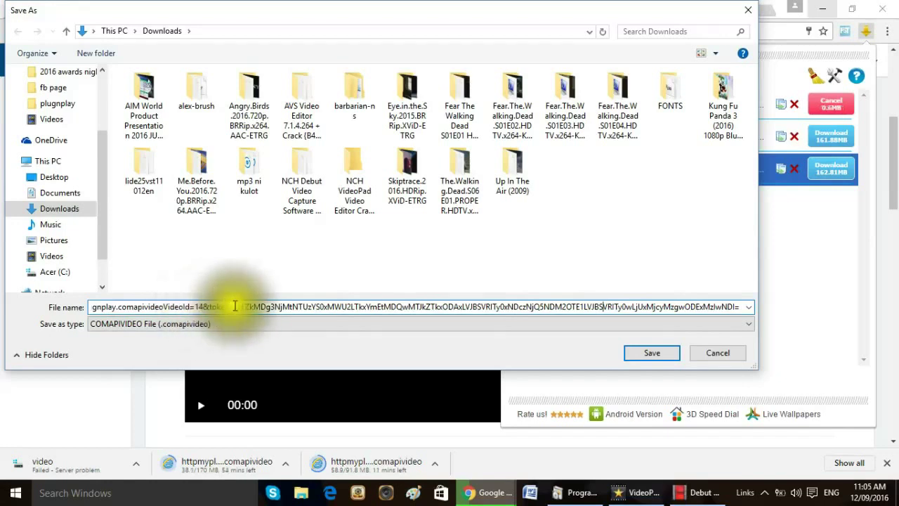
{"action": "left_click_drag", "start_coordinate": [229, 306], "coordinate": [194, 306]}
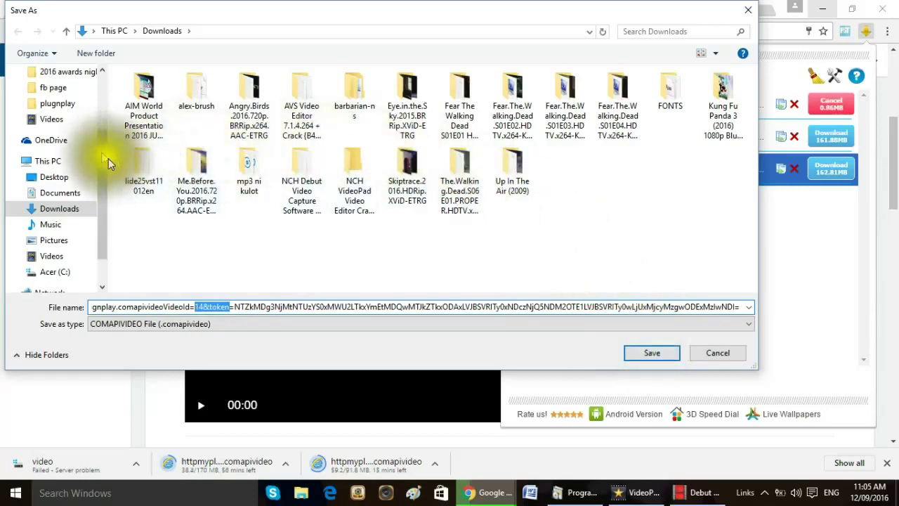
{"action": "left_click", "coordinate": [62, 104]}
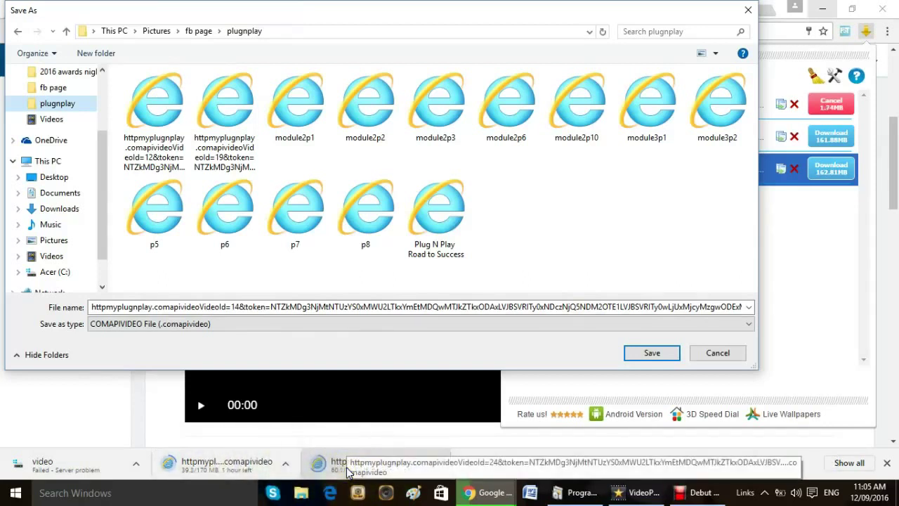
{"action": "left_click", "coordinate": [739, 349]}
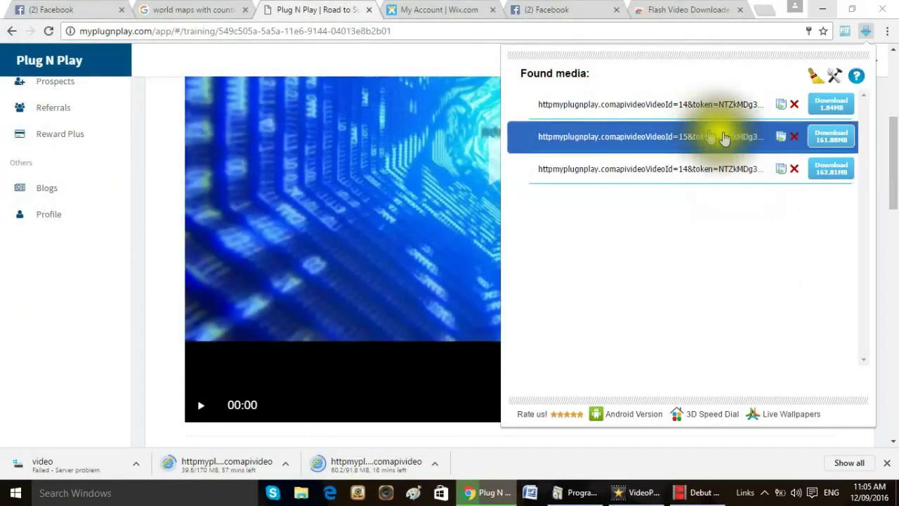
{"action": "left_click", "coordinate": [153, 332]}
{"action": "scroll", "coordinate": [153, 332], "scroll_direction": "down", "scroll_amount": 2}
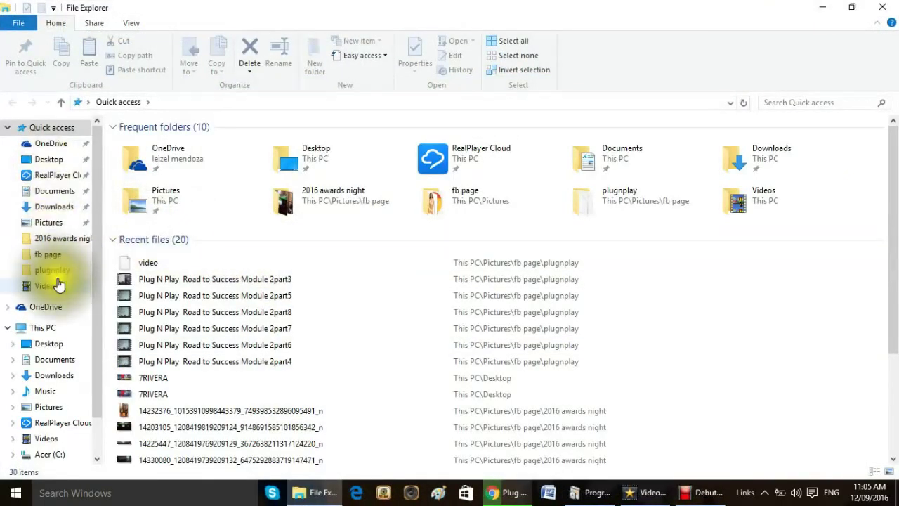
Step: Open plugnplay in File Explorer and inspect the second httpmyplugnplay file's details
{"action": "left_click", "coordinate": [55, 272]}
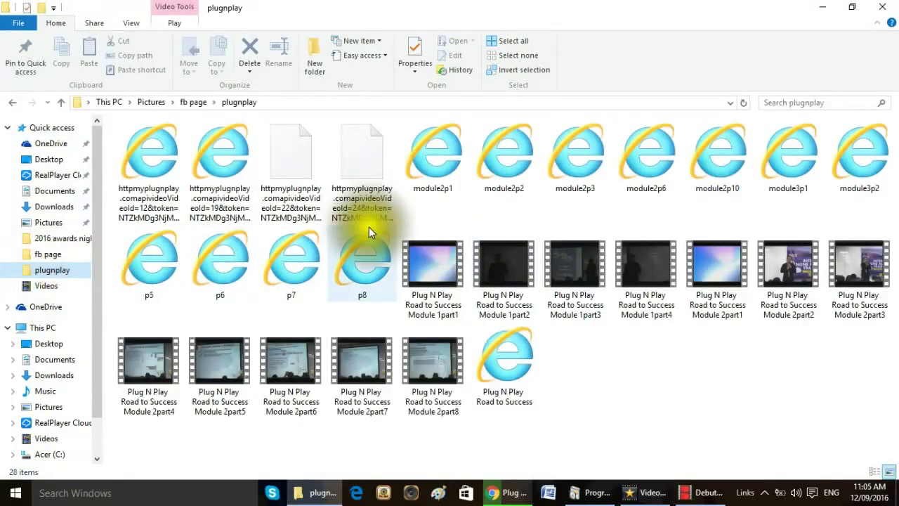
{"action": "left_click", "coordinate": [229, 157]}
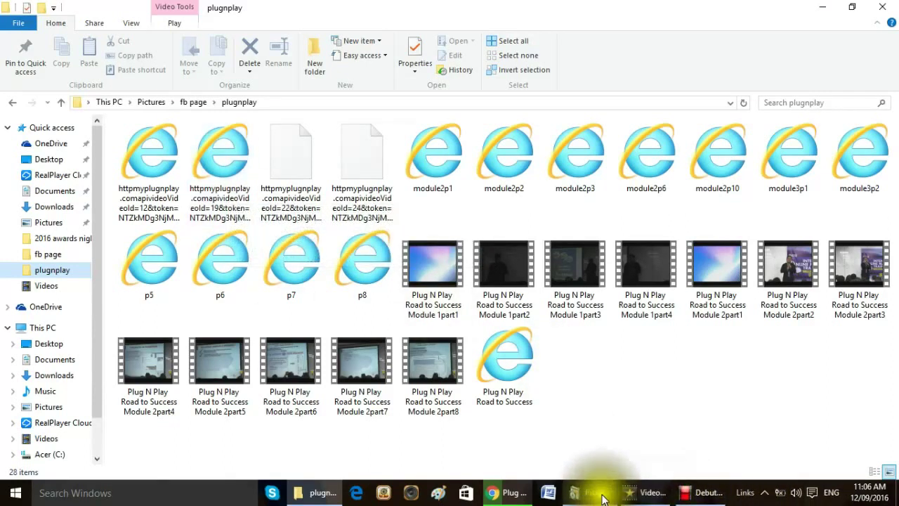
{"action": "mouse_move", "coordinate": [590, 492]}
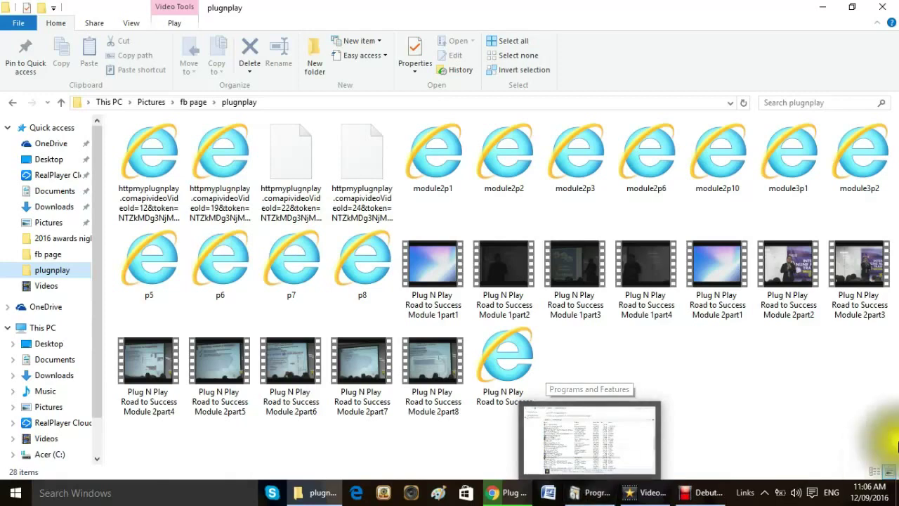
Step: Minimize all windows to the desktop and select the Prism Video File Converter shortcut
{"action": "left_click", "coordinate": [896, 494]}
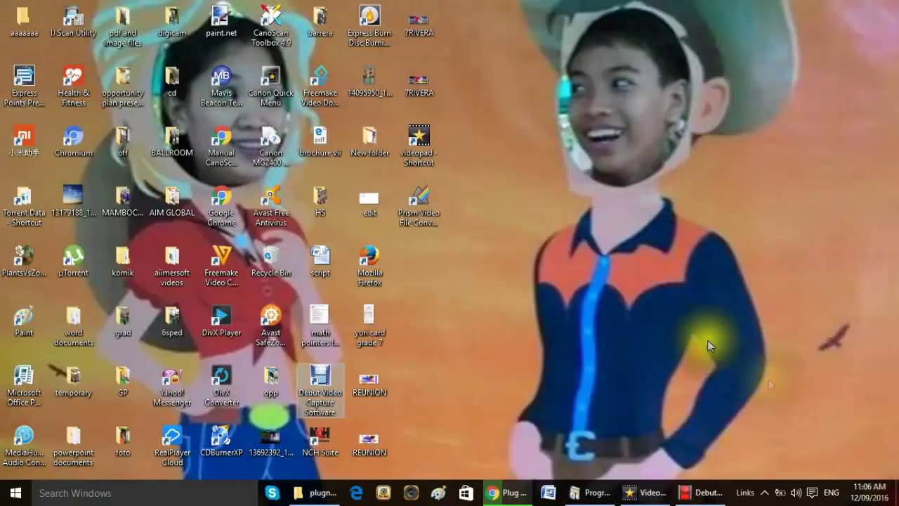
{"action": "left_click", "coordinate": [327, 412]}
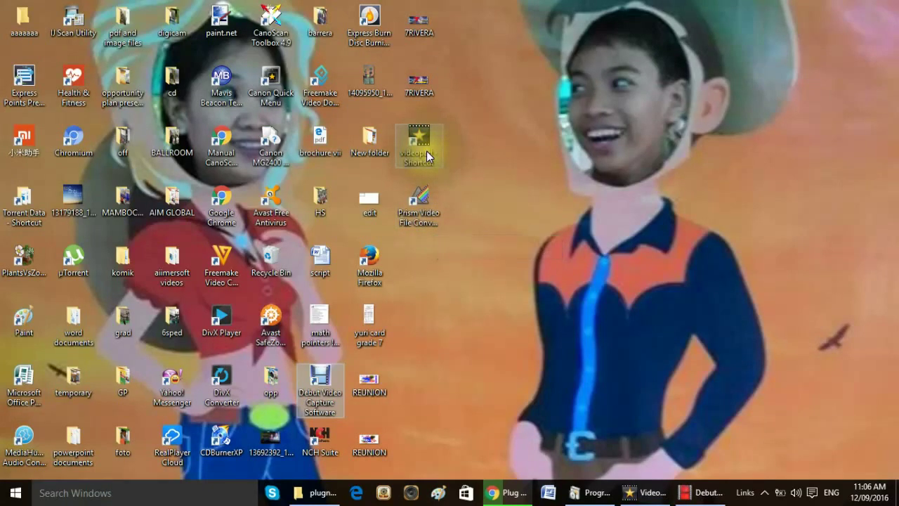
{"action": "left_click", "coordinate": [426, 219]}
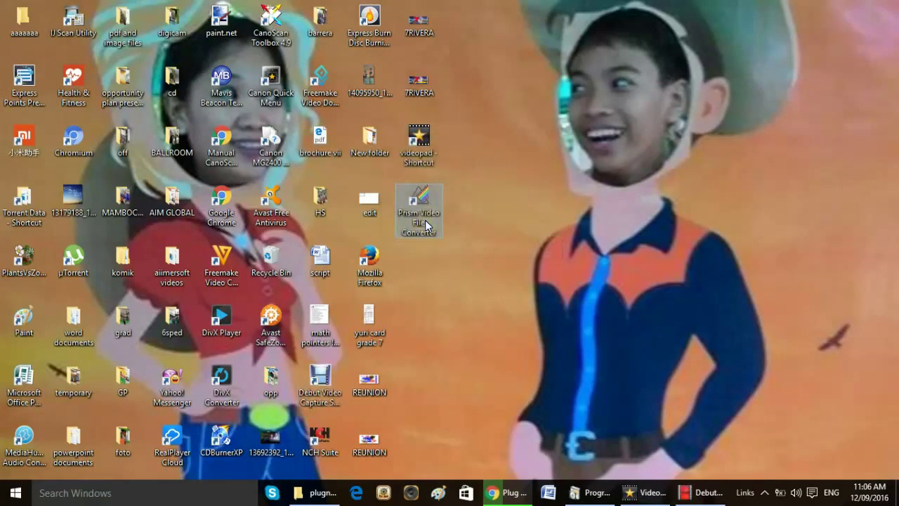
{"action": "double_click", "coordinate": [425, 224]}
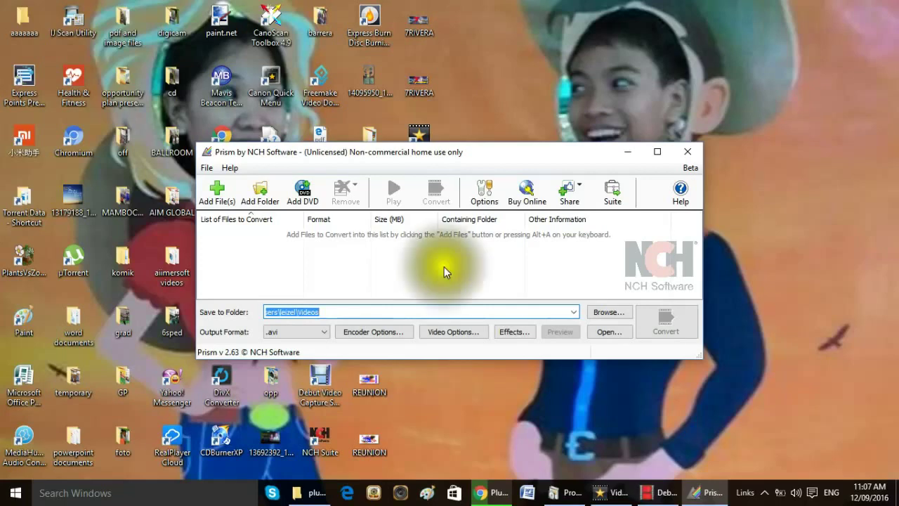
{"action": "left_click", "coordinate": [698, 150]}
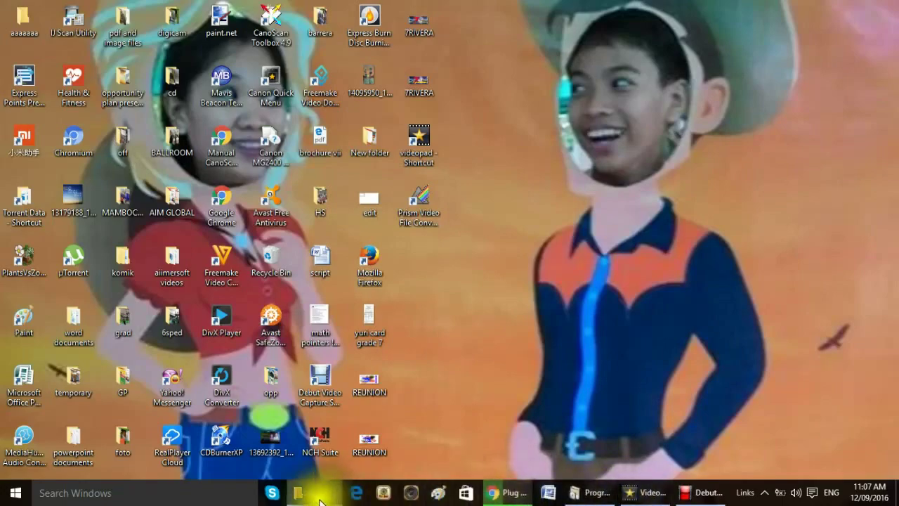
Step: Bring Chrome's Module 2 Basic Online Marketing part 1 training page back to the front
{"action": "left_click", "coordinate": [518, 493]}
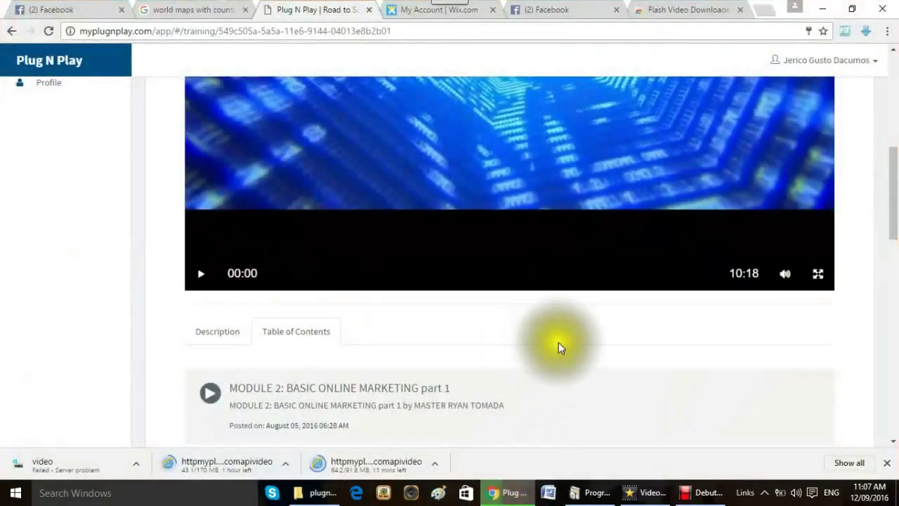